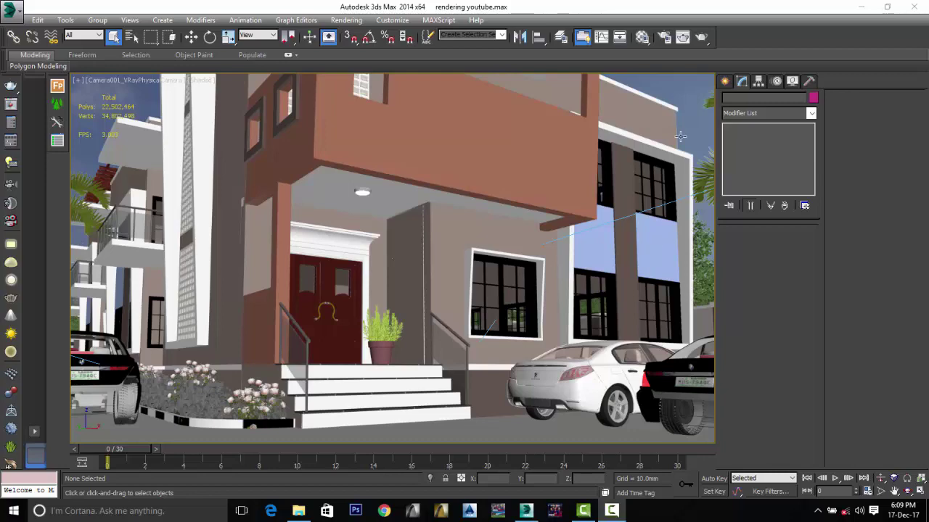
Test-render the camera view, then close the V-Ray messages log and frame window.
click(682, 38)
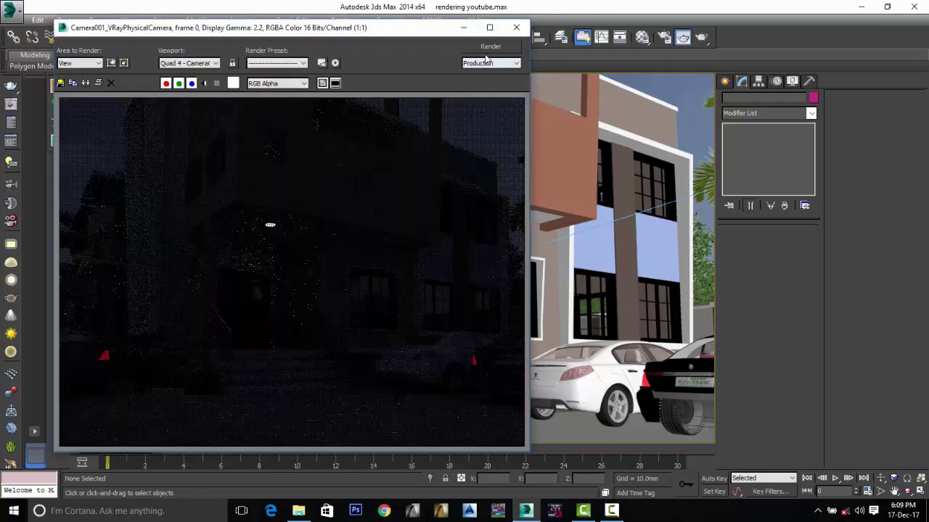
click(487, 50)
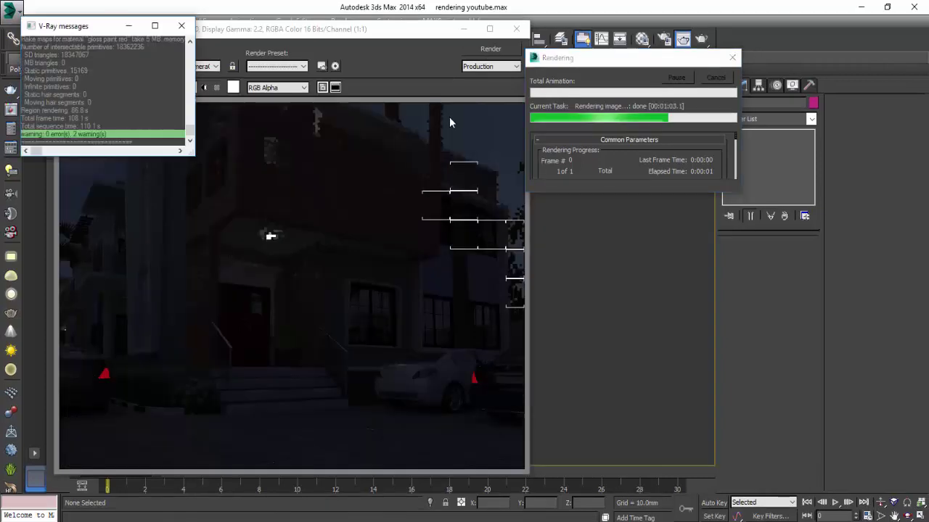
click(180, 27)
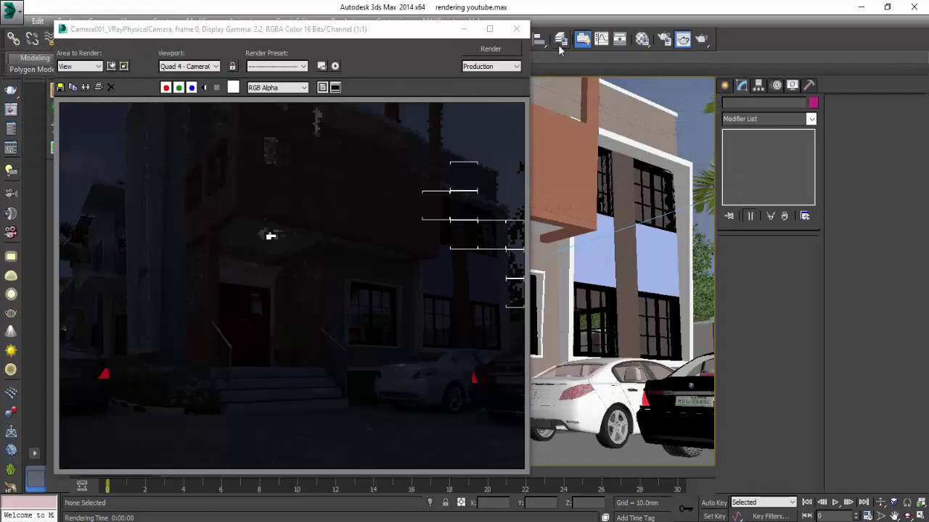
click(517, 30)
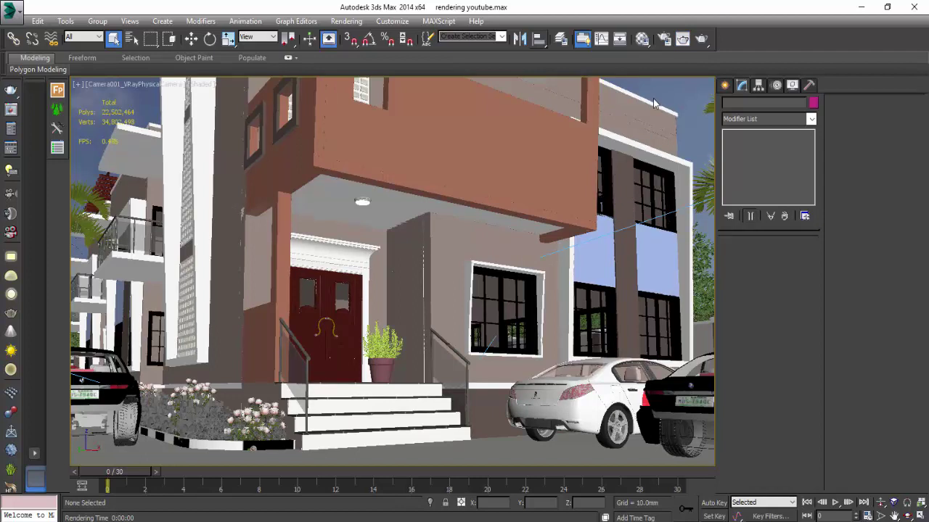
Switch the viewport to Top view and zoom to frame the site.
key(t)
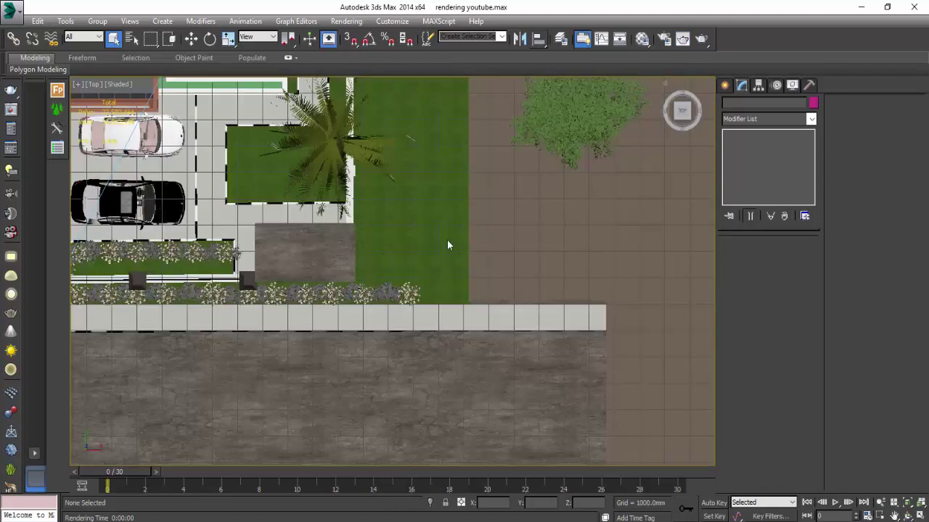
scroll(428, 239, down, 3)
scroll(261, 244, up, 1)
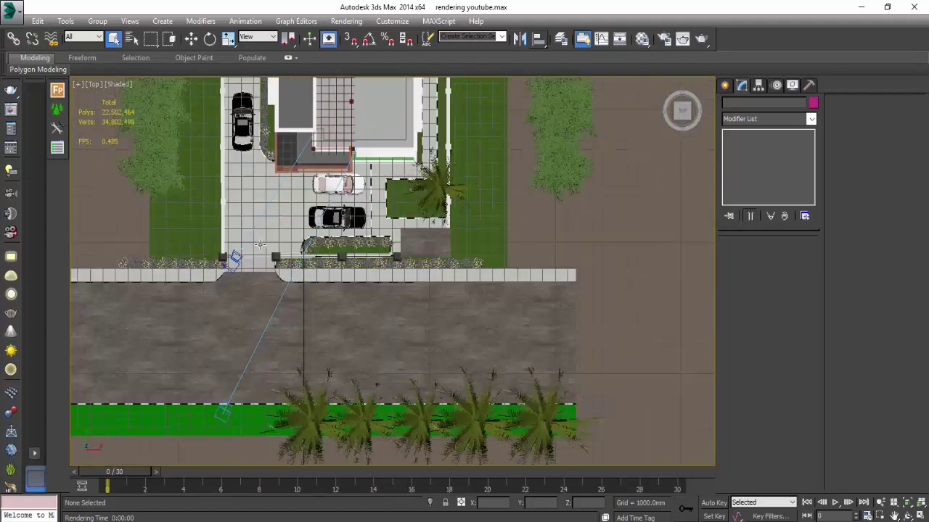
scroll(261, 243, up, 1)
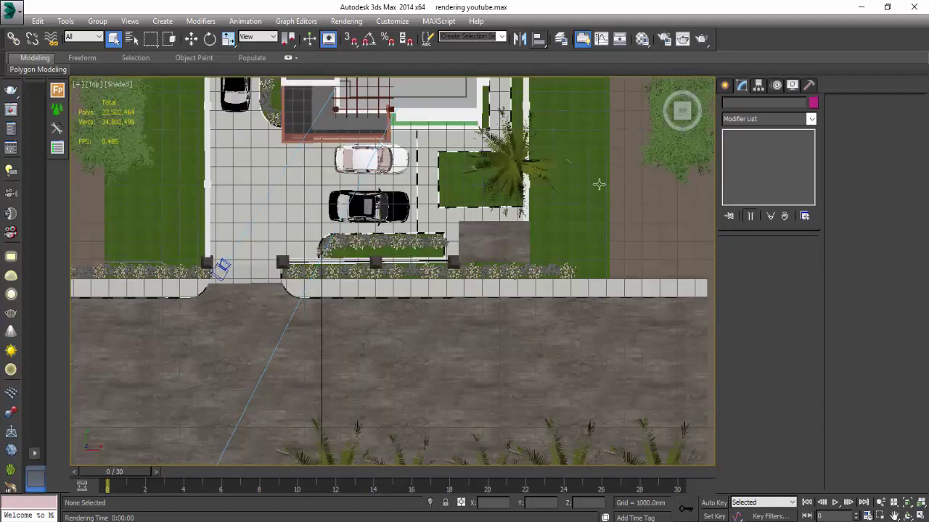
Start creating a V-Ray VRayLight with its type set to Dome.
click(726, 86)
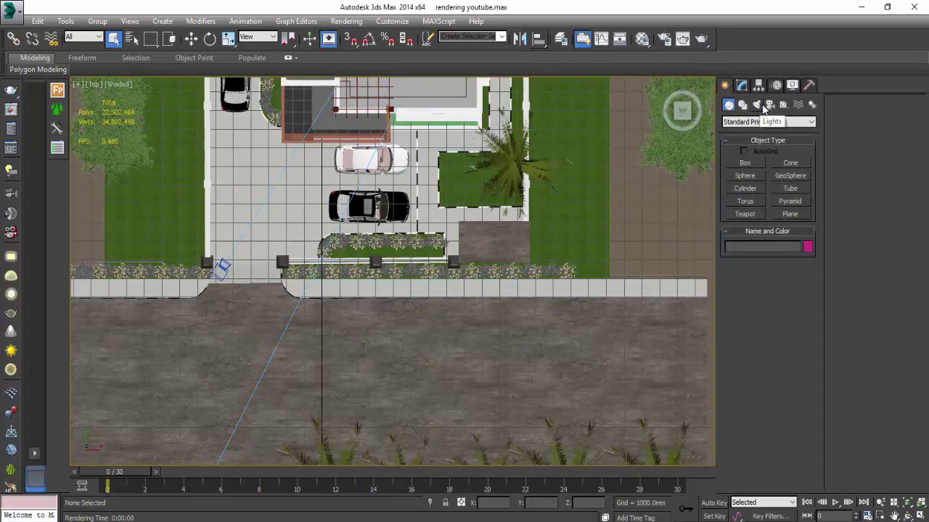
click(757, 106)
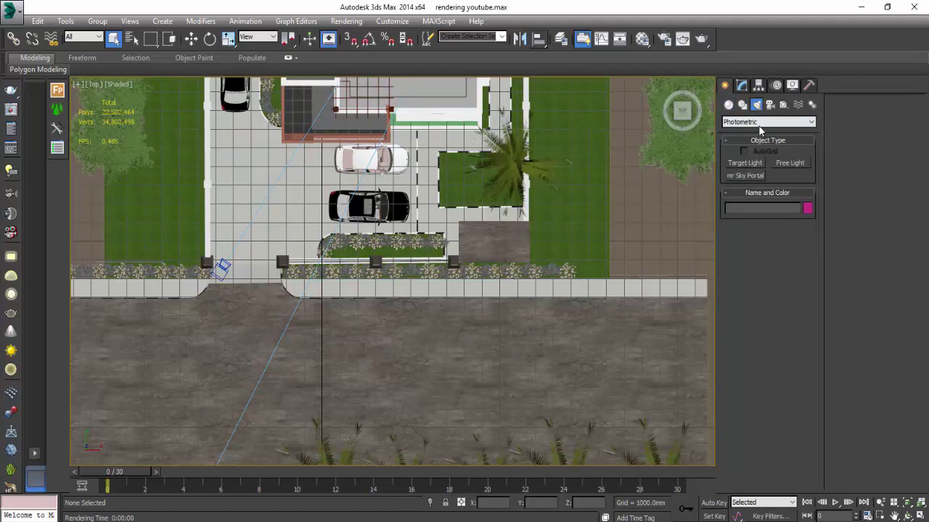
click(760, 123)
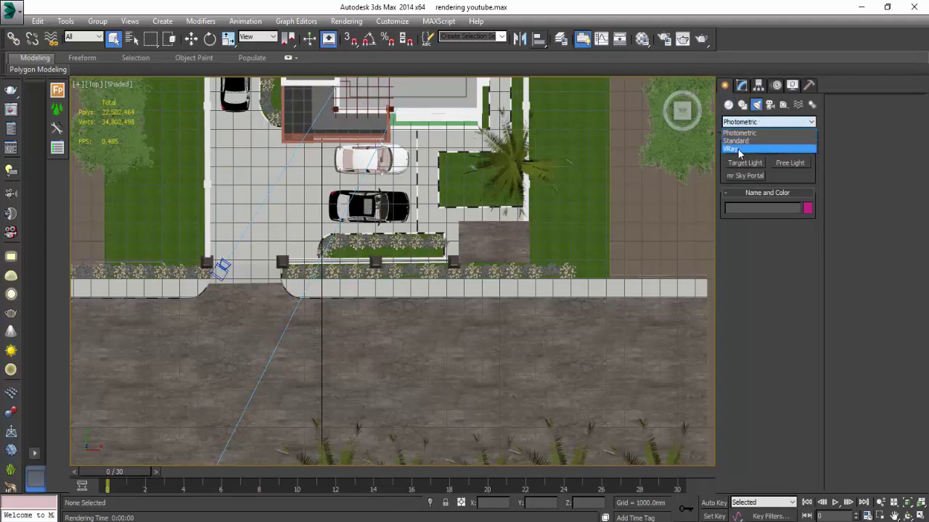
click(739, 149)
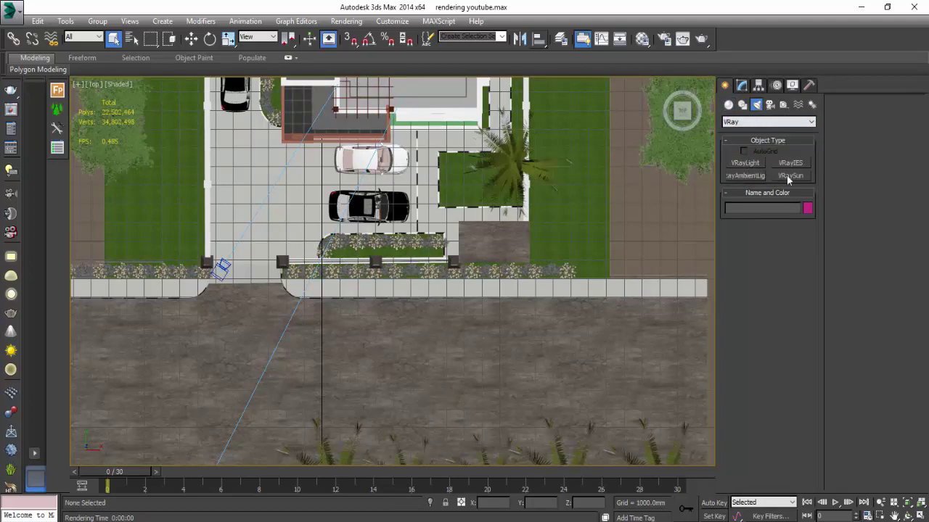
click(751, 164)
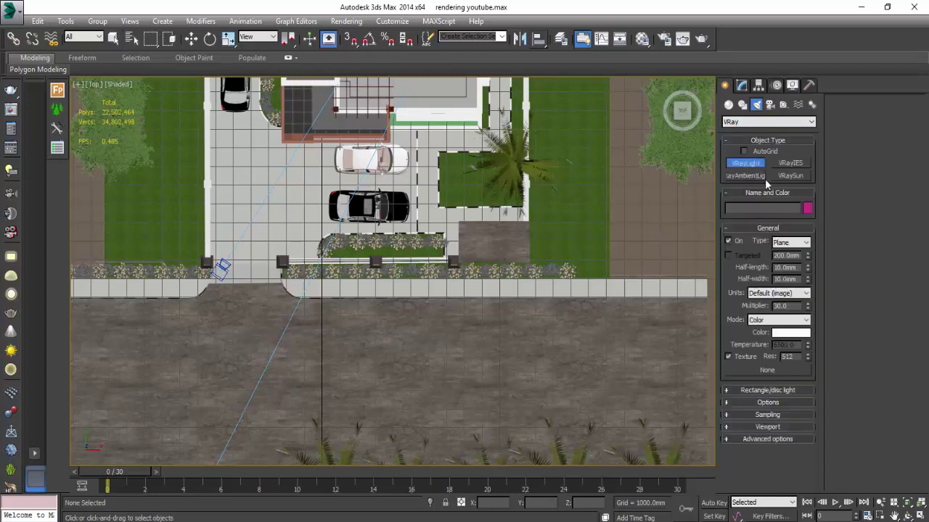
click(787, 243)
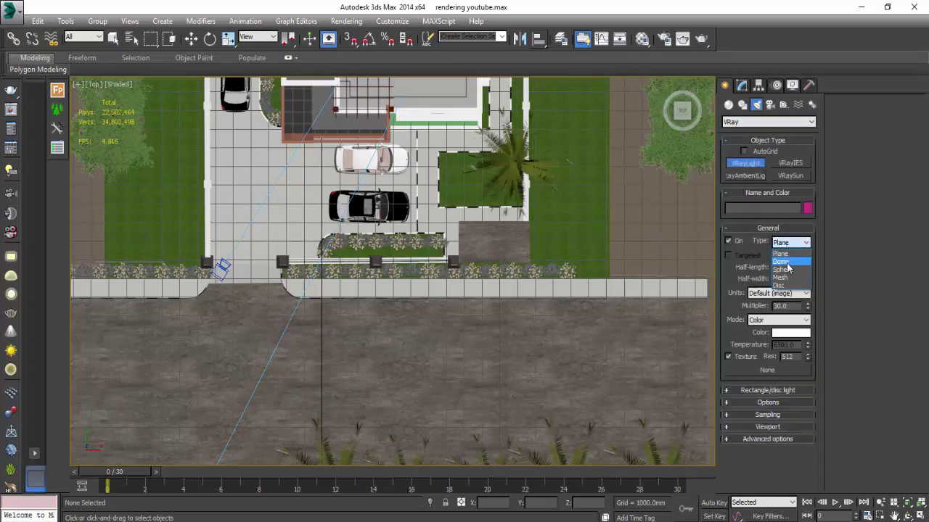
click(786, 264)
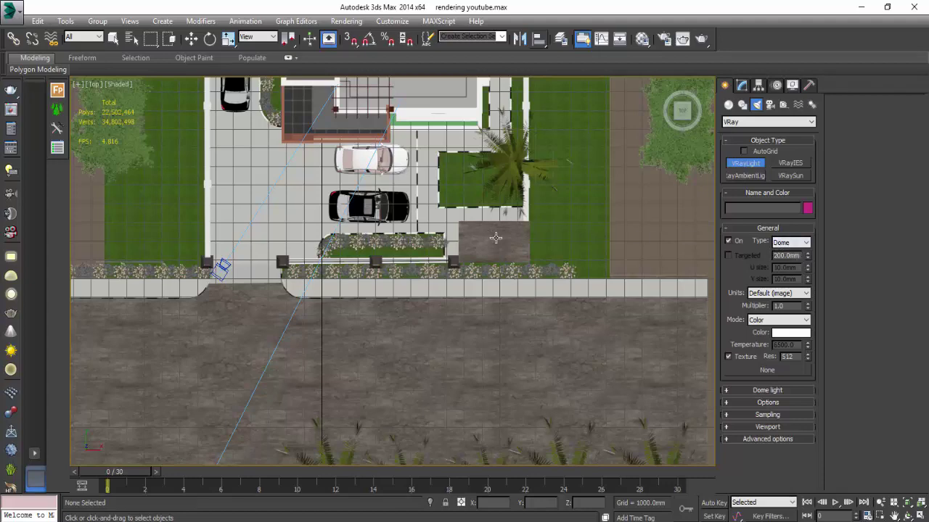
Place dome light VRayLight001 on the paved square by the driveway, with the top view in wireframe.
middle_drag(496, 236, 399, 276)
scroll(399, 277, up, 2)
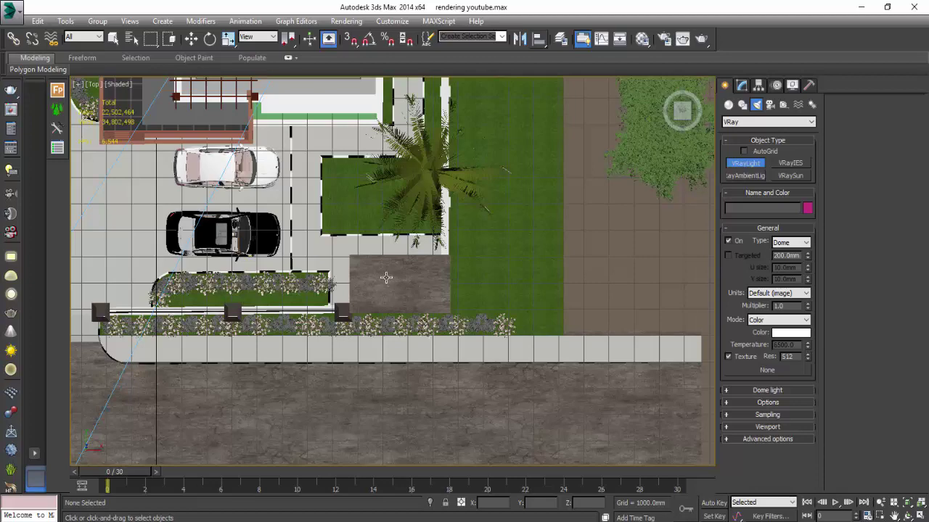
click(385, 276)
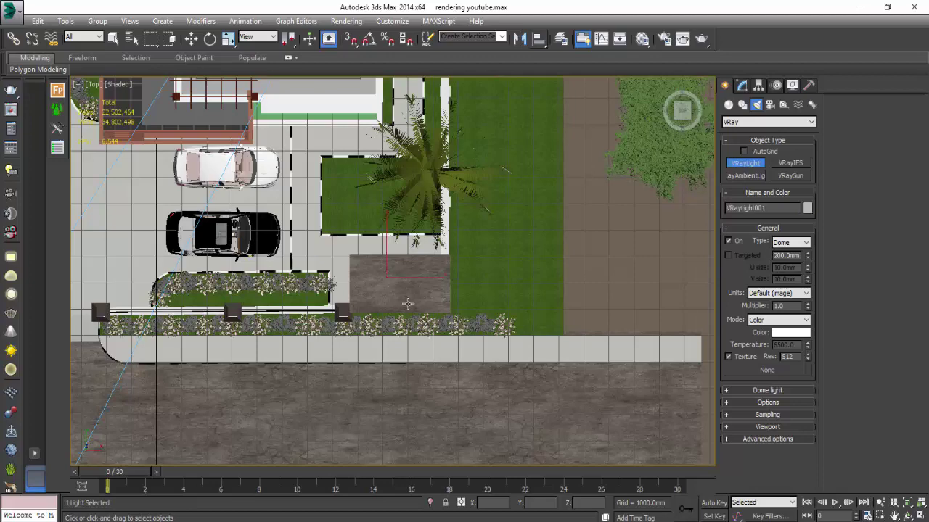
key(F3)
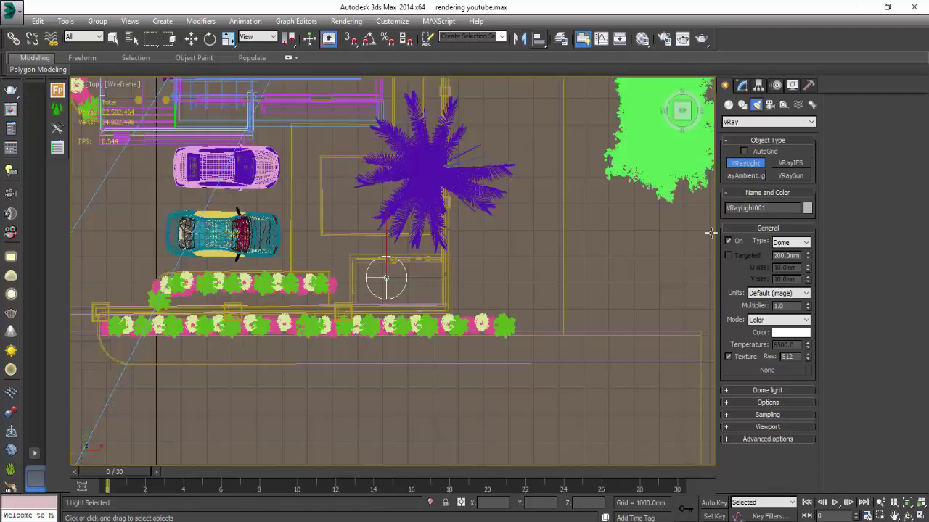
right_click(655, 238)
scroll(443, 260, up, 3)
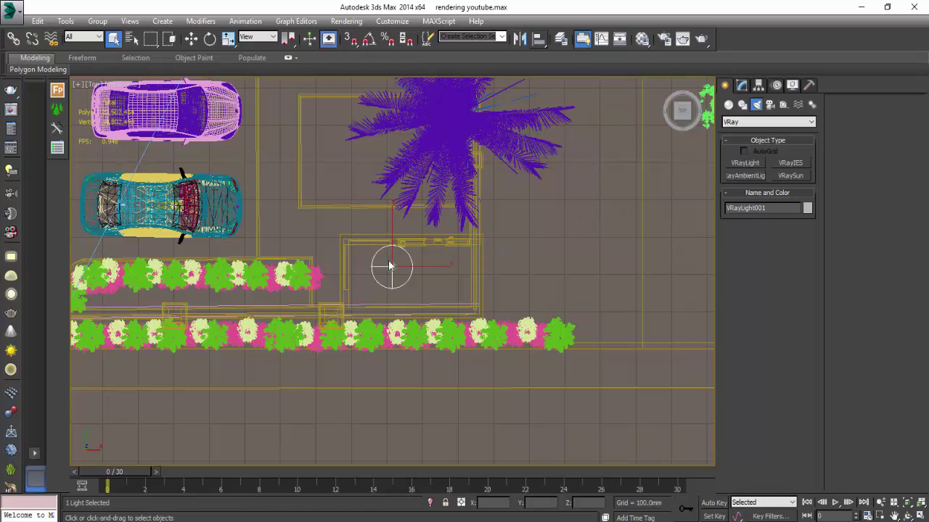
Raise VRayLight001's multiplier to 50 and keep its light colour white.
click(741, 86)
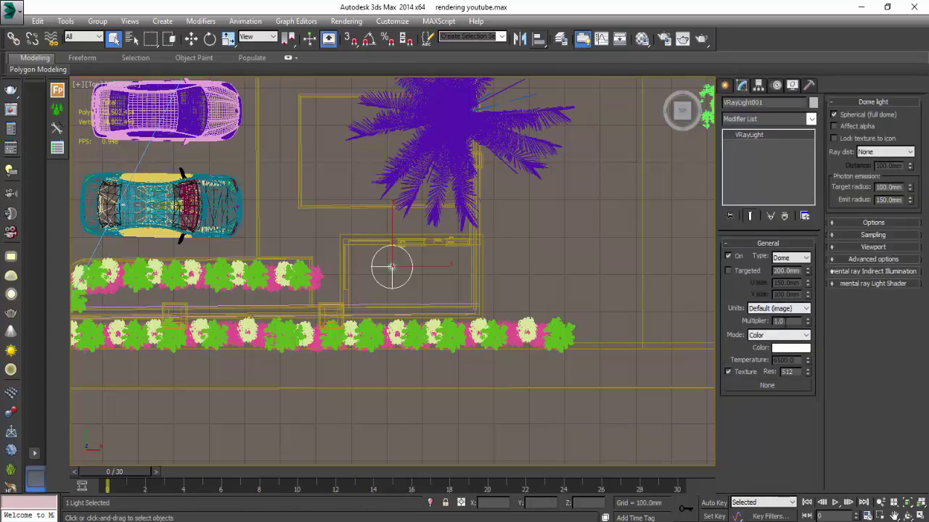
double_click(781, 320)
text(50)
click(784, 349)
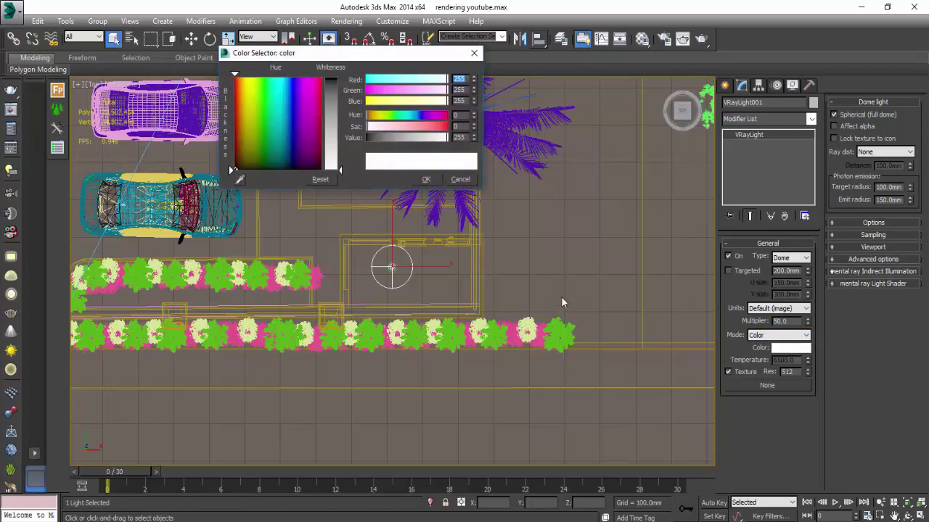
click(424, 181)
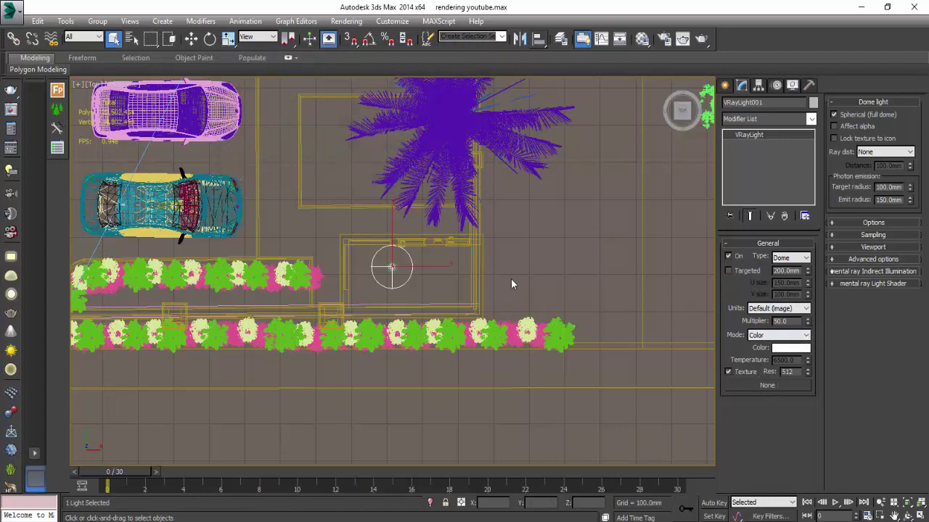
click(726, 86)
middle_drag(416, 283, 355, 198)
scroll(419, 276, down, 5)
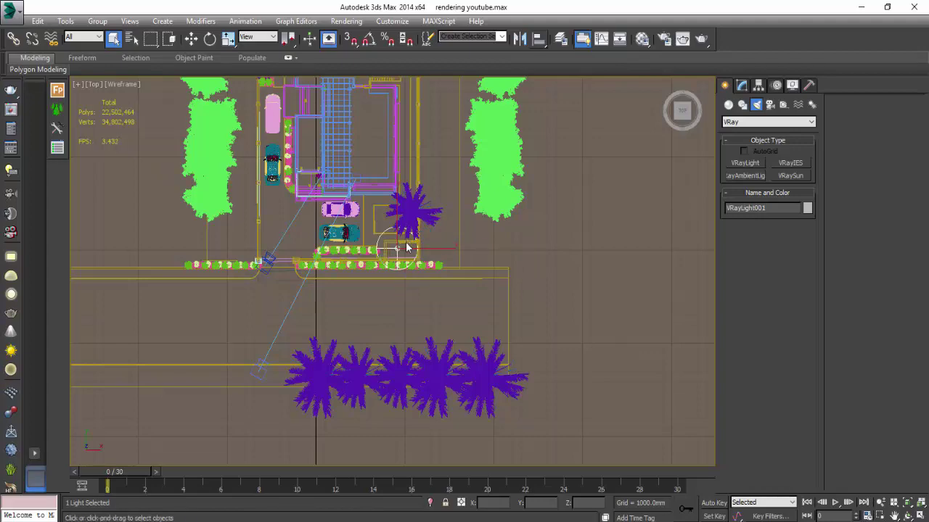
Place VRaySun001 from the house out to the lower right, declining the VRaySky map.
scroll(406, 248, up, 5)
scroll(385, 253, down, 4)
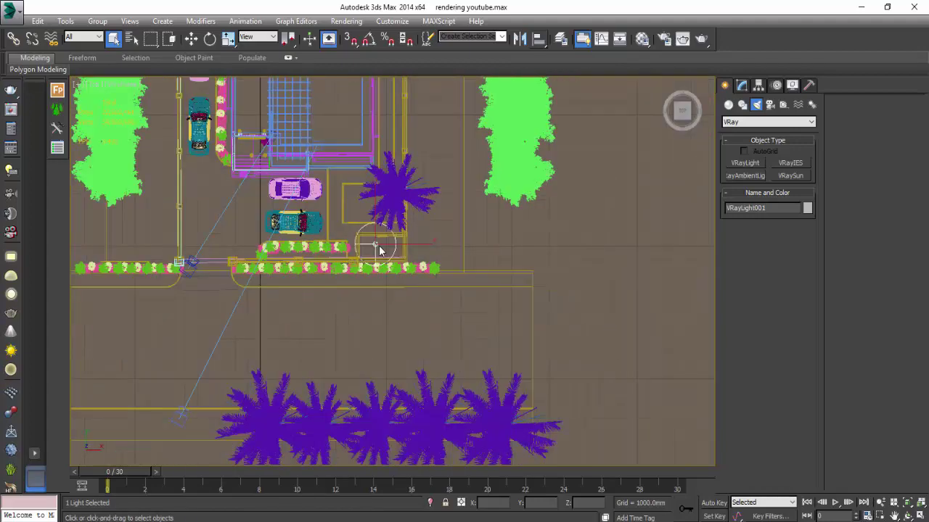
scroll(379, 250, down, 3)
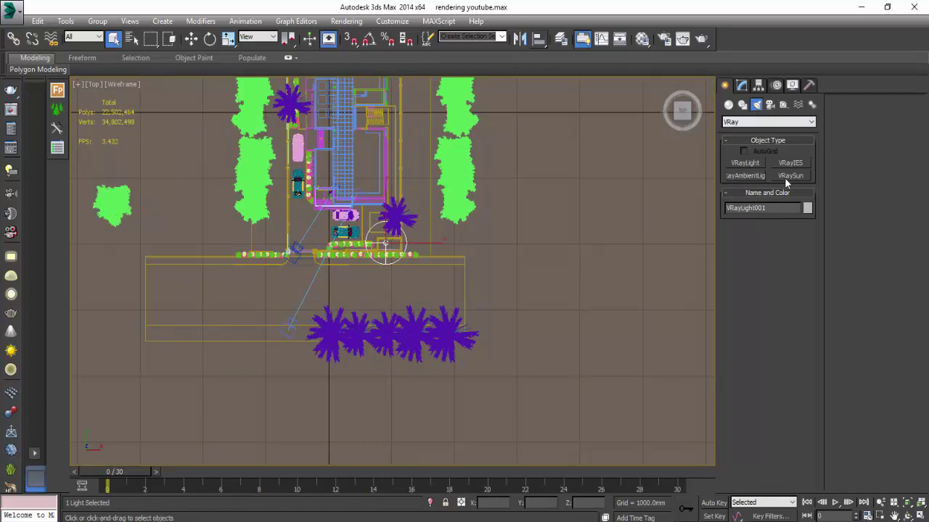
click(784, 176)
middle_drag(578, 310, 399, 181)
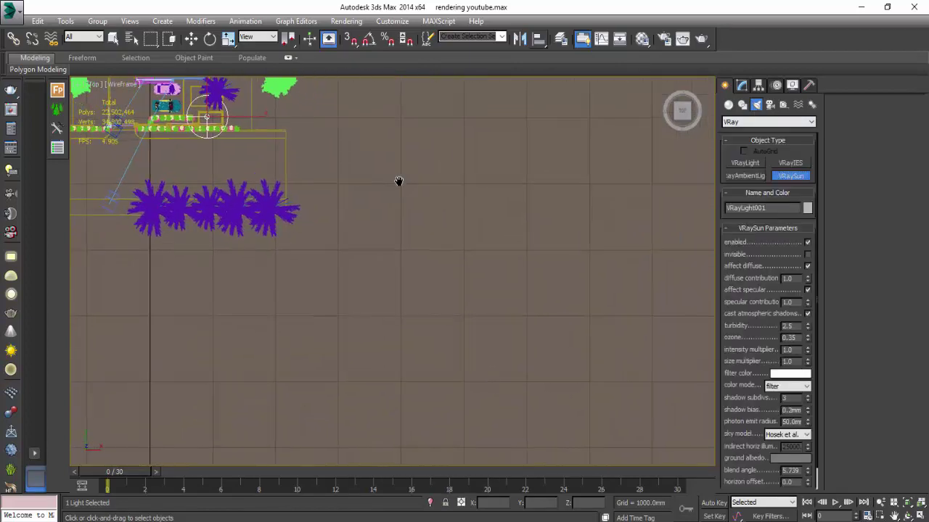
scroll(398, 181, down, 4)
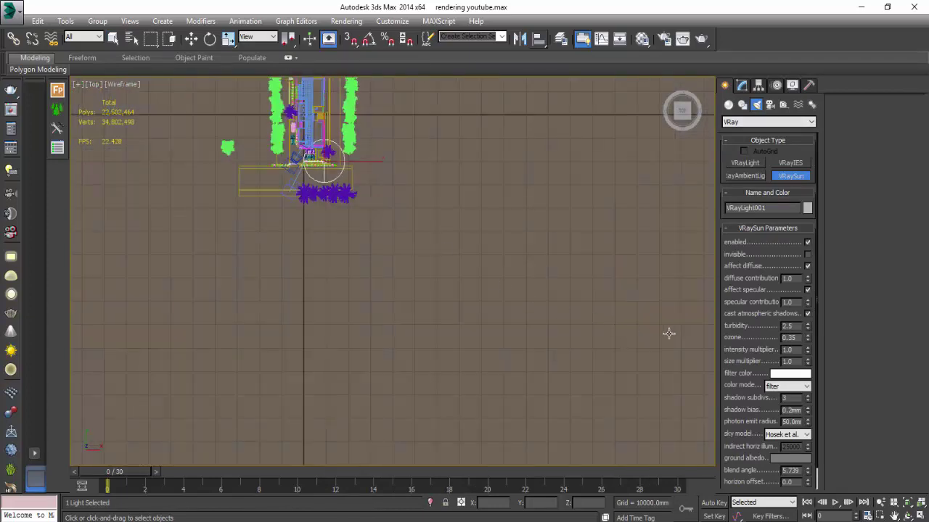
drag(660, 331, 311, 139)
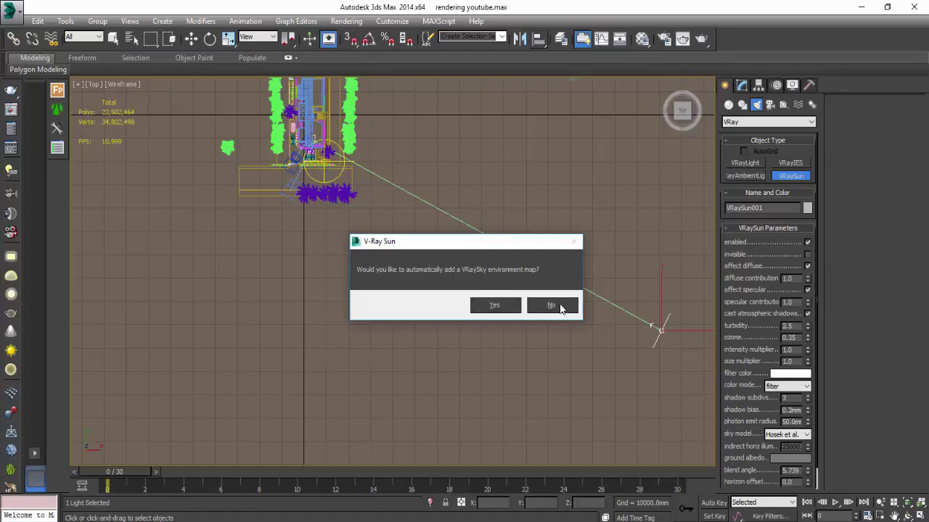
click(551, 306)
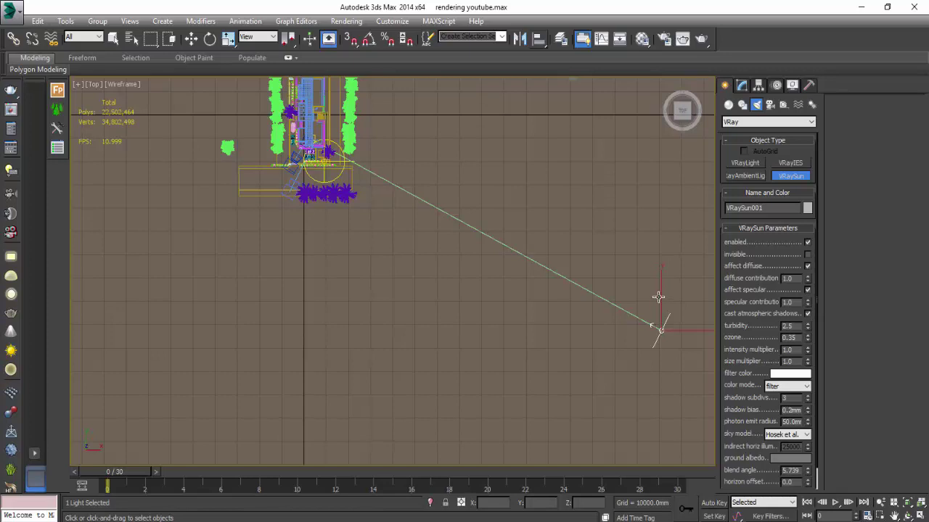
Lift VRaySun001 high above the house in Front view, then view through Camera001_VRayPhysicalCamera.
key(f)
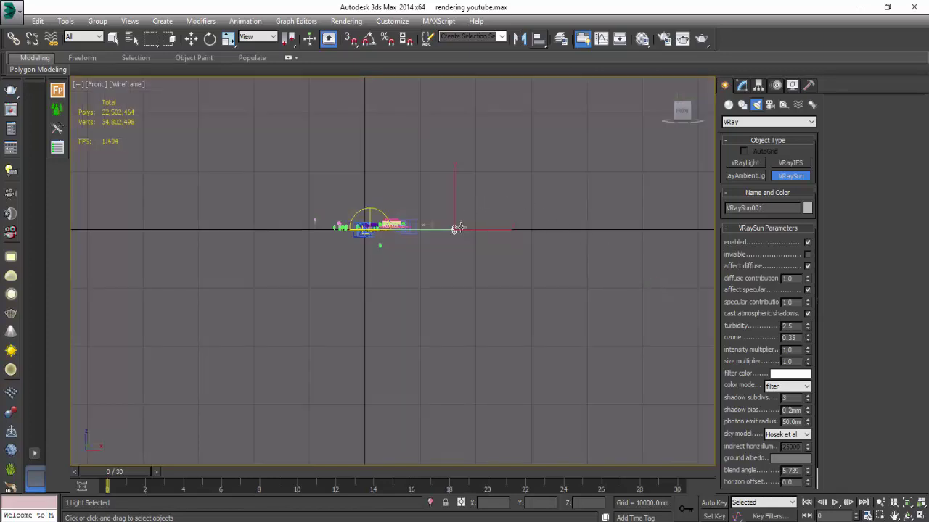
scroll(450, 217, up, 5)
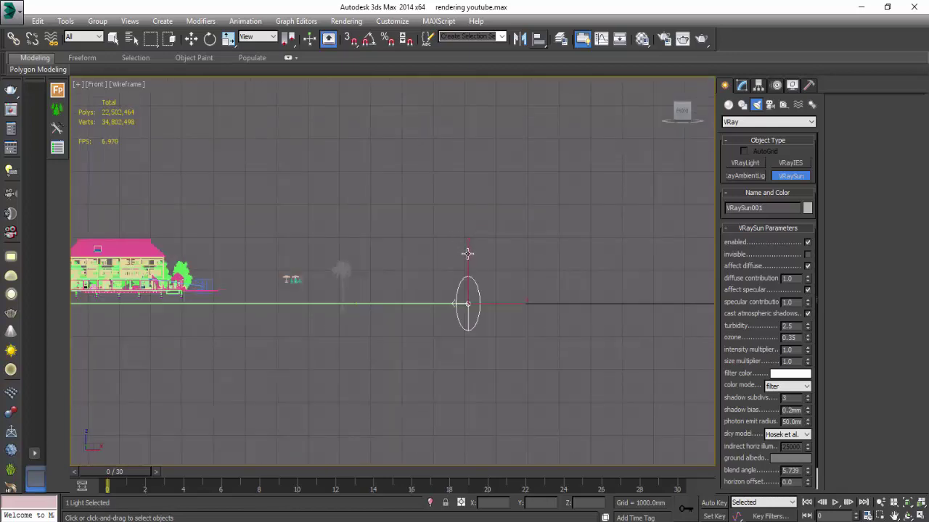
key(w)
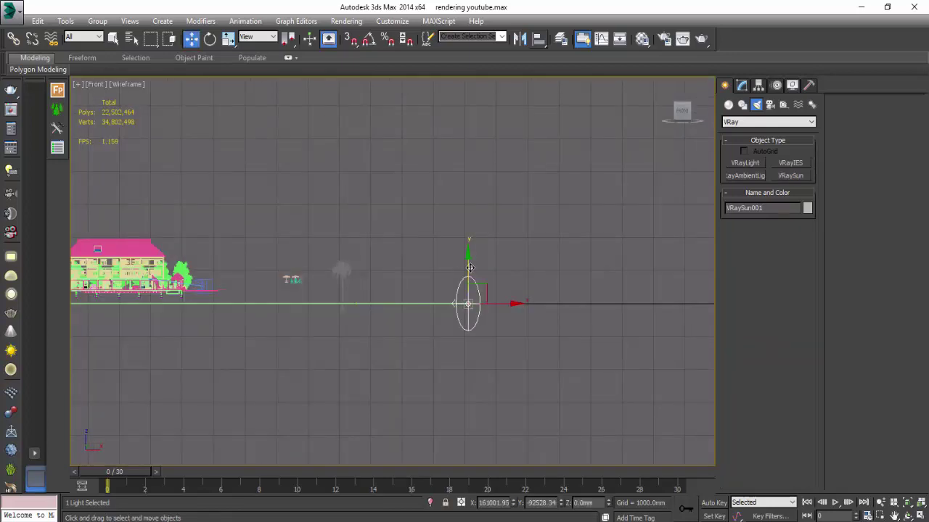
drag(470, 268, 465, 96)
middle_drag(522, 256, 539, 261)
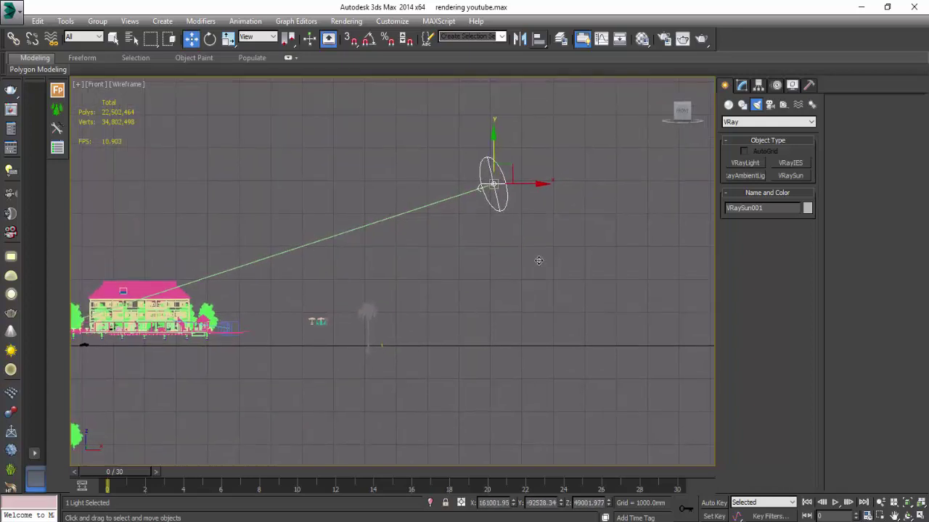
scroll(539, 261, down, 2)
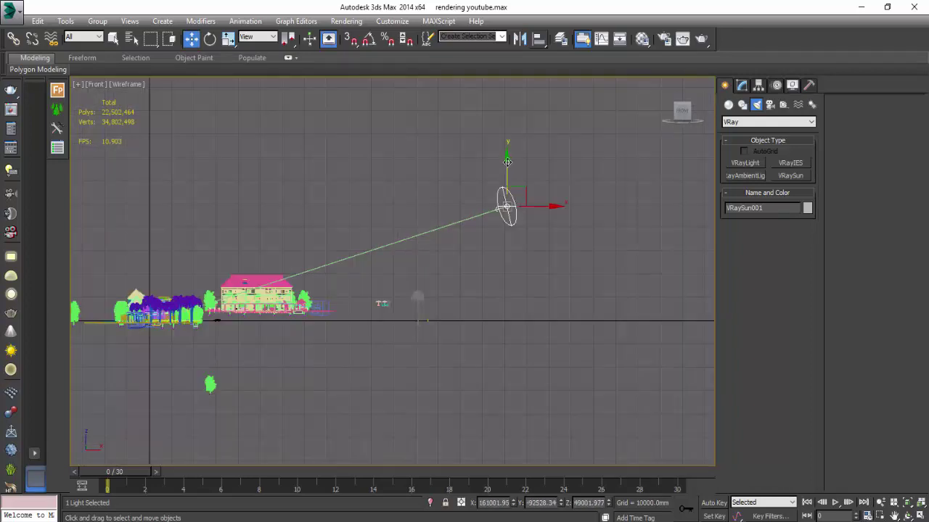
drag(507, 161, 478, 45)
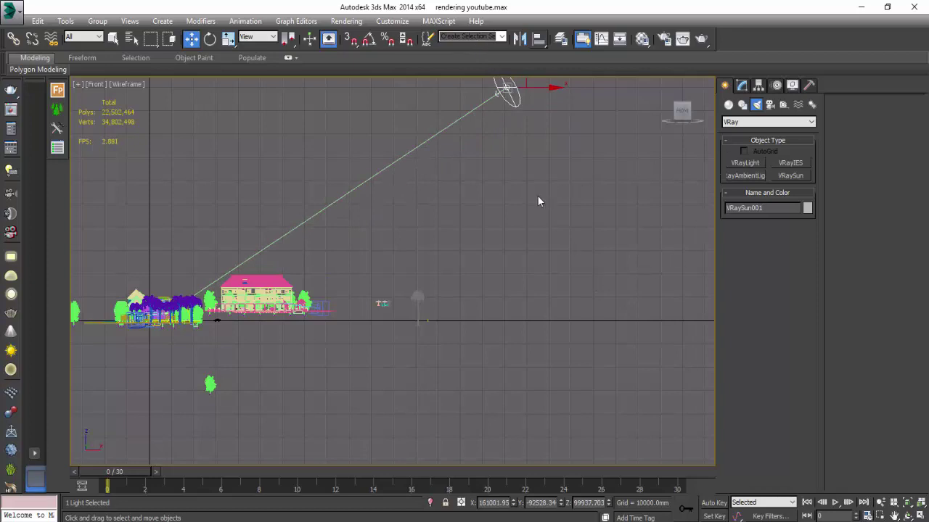
key(c)
double_click(448, 181)
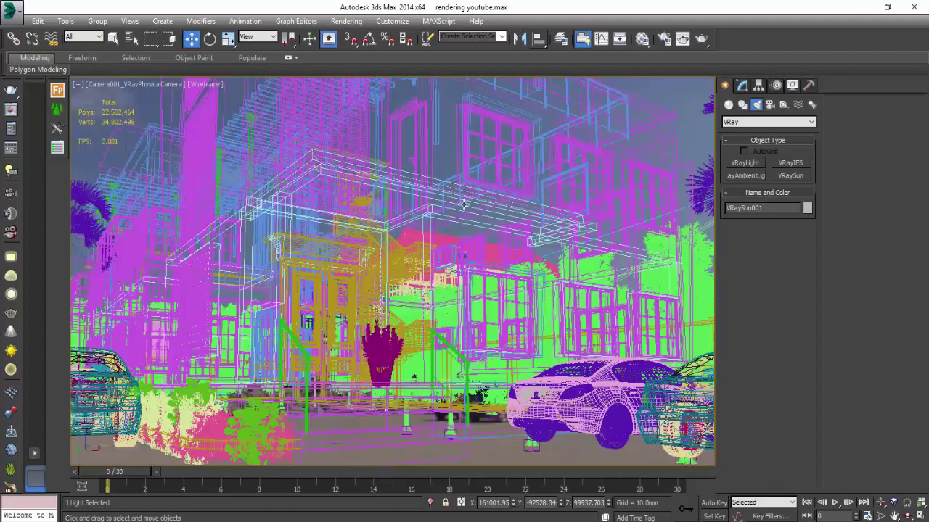
Shade the Camera001 view and start a production render of it.
key(F3)
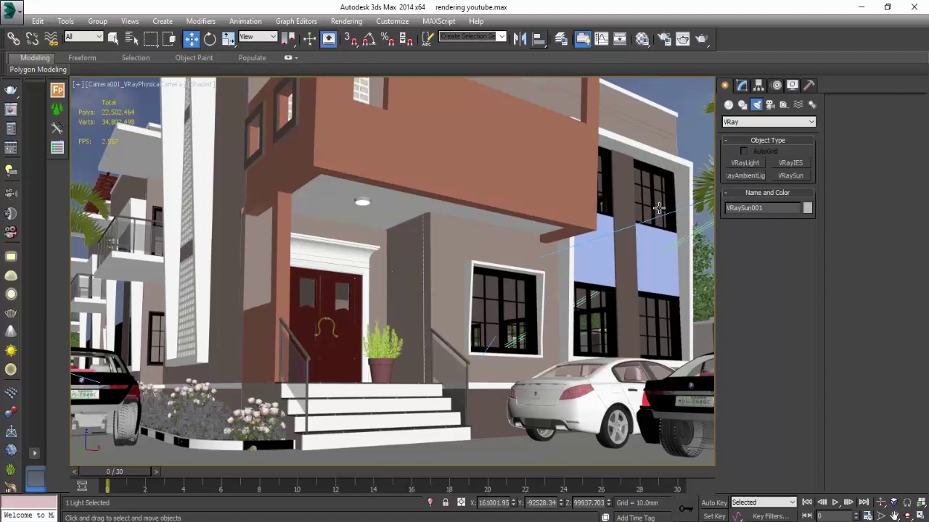
click(683, 38)
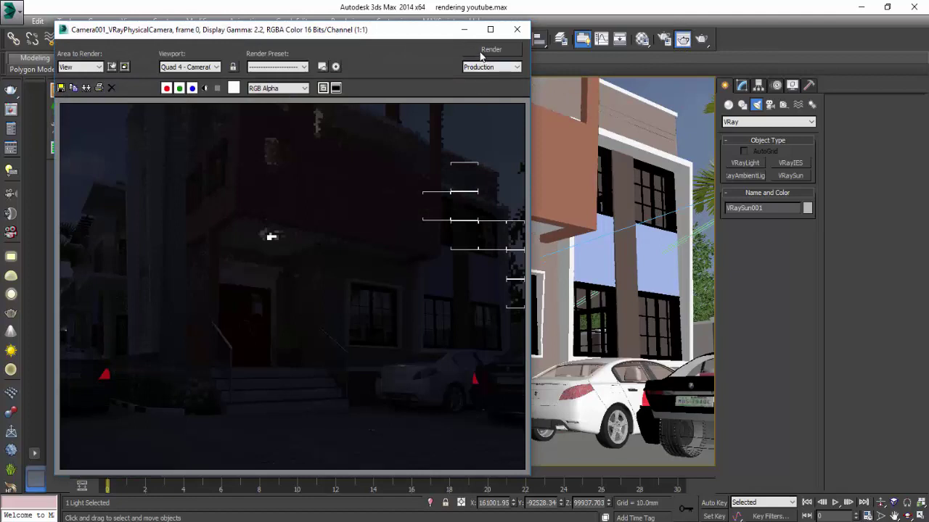
Region-render the front door and steps, then close the messages log and frame buffer.
click(80, 66)
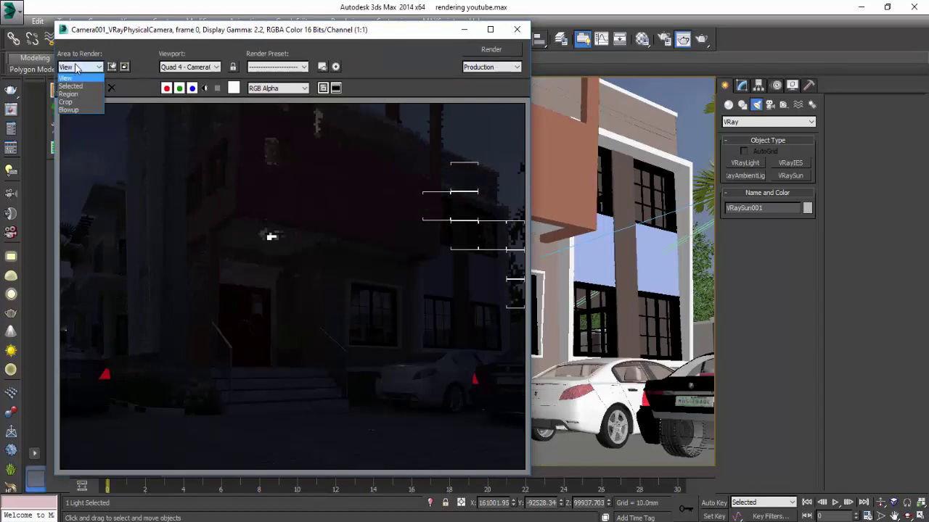
click(76, 92)
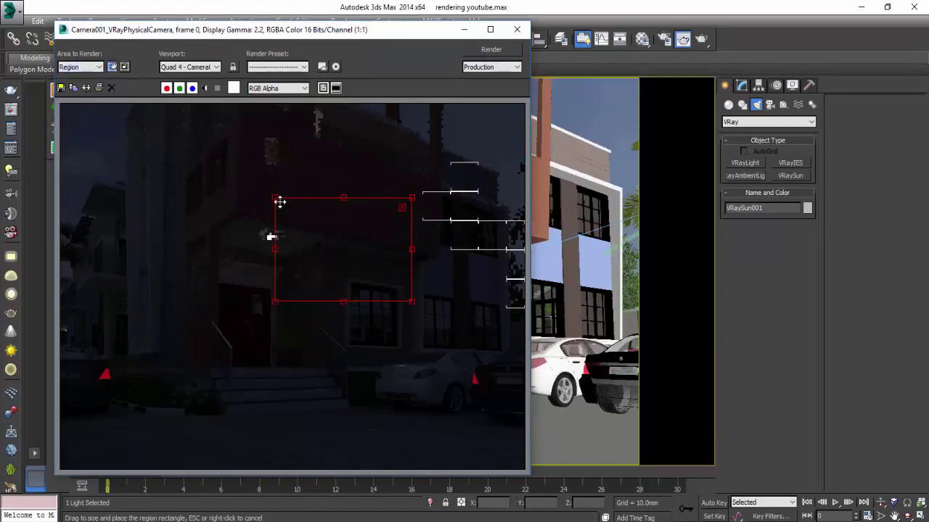
drag(272, 194, 186, 106)
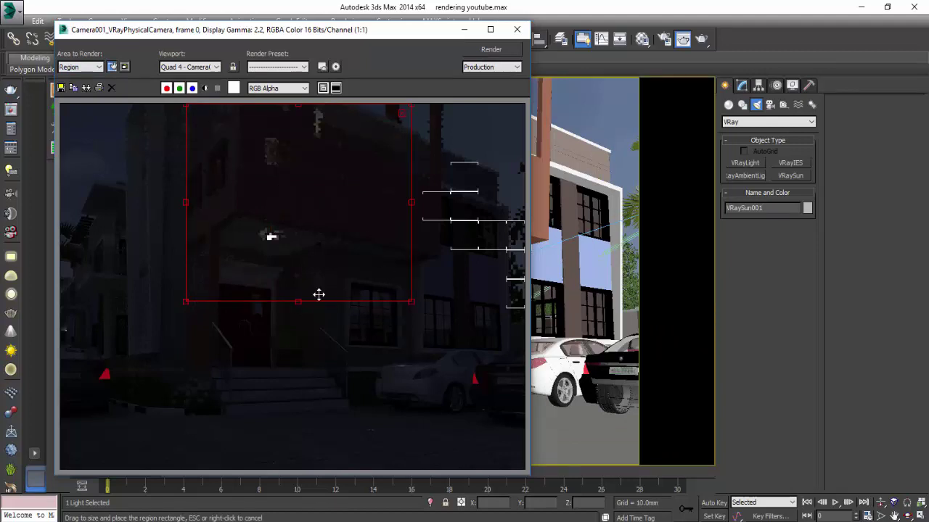
drag(296, 302, 283, 467)
drag(370, 280, 291, 278)
click(491, 49)
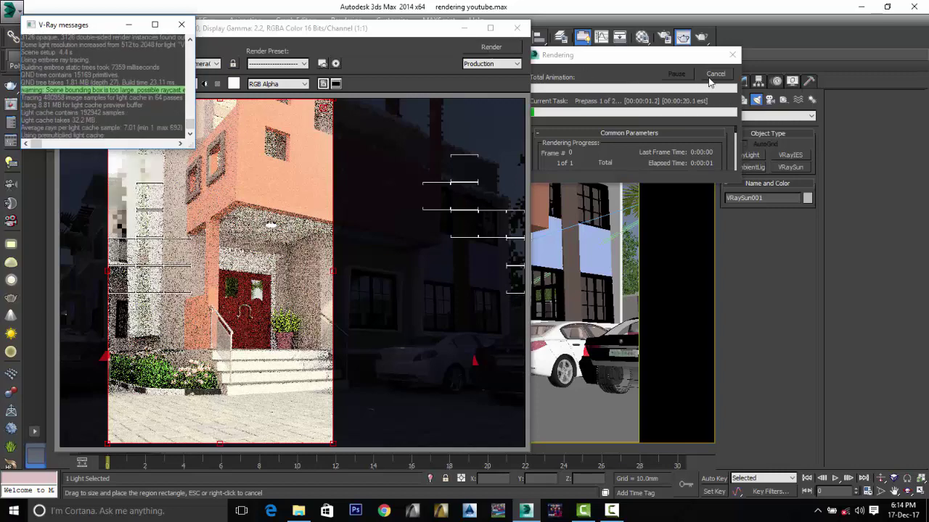
click(181, 25)
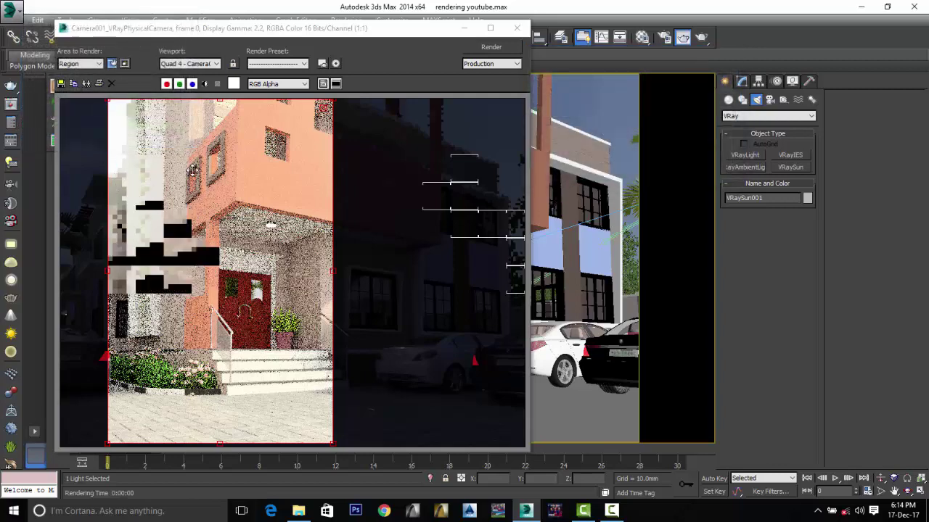
click(516, 28)
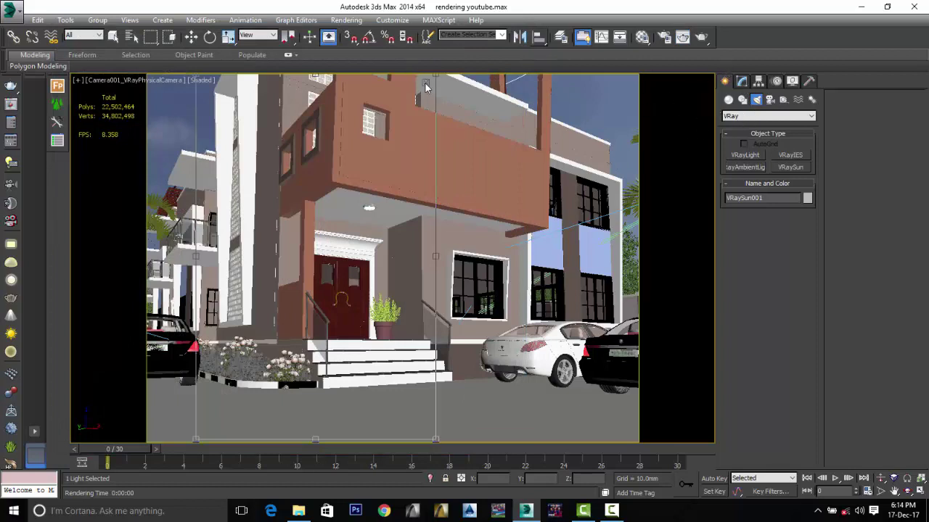
Turn off the safe frame, set VRaySun001's intensity multiplier to 0.4, and reopen the frame window.
key(w)
key(shift+f)
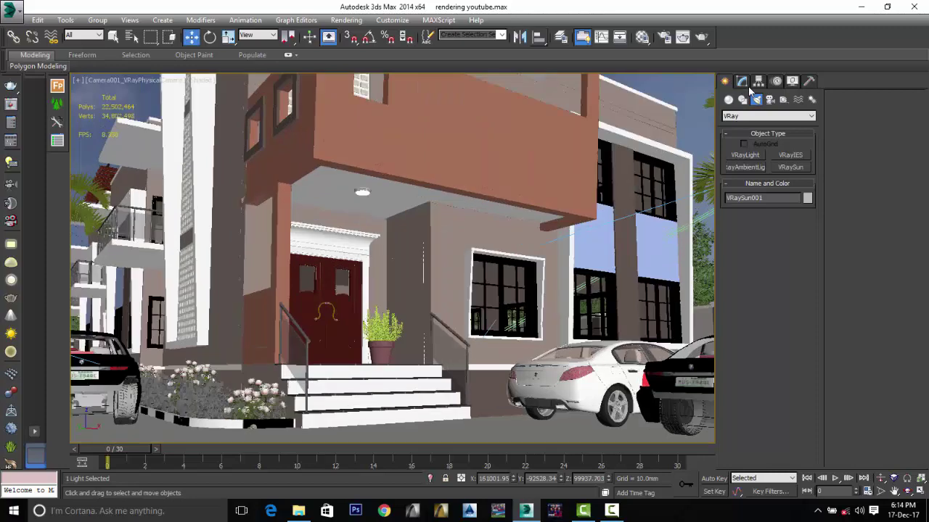
click(742, 82)
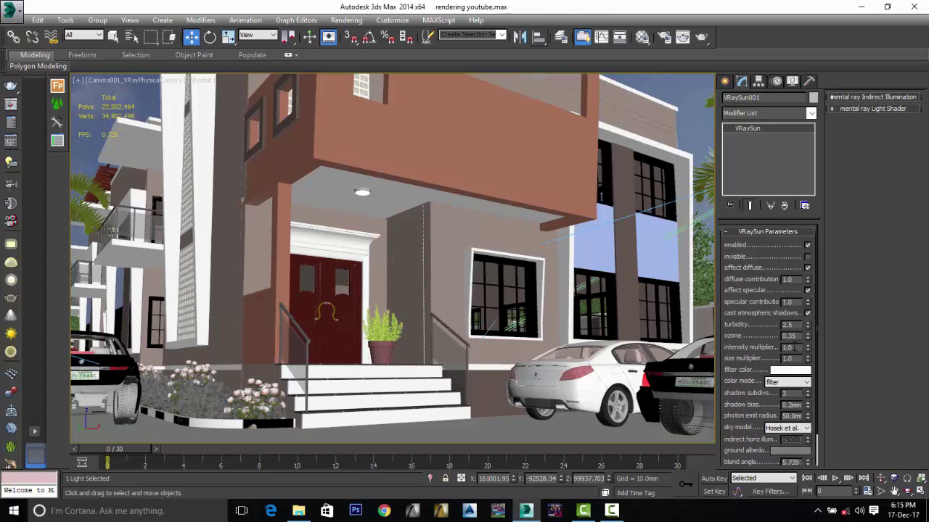
double_click(794, 347)
text(.4)
click(684, 39)
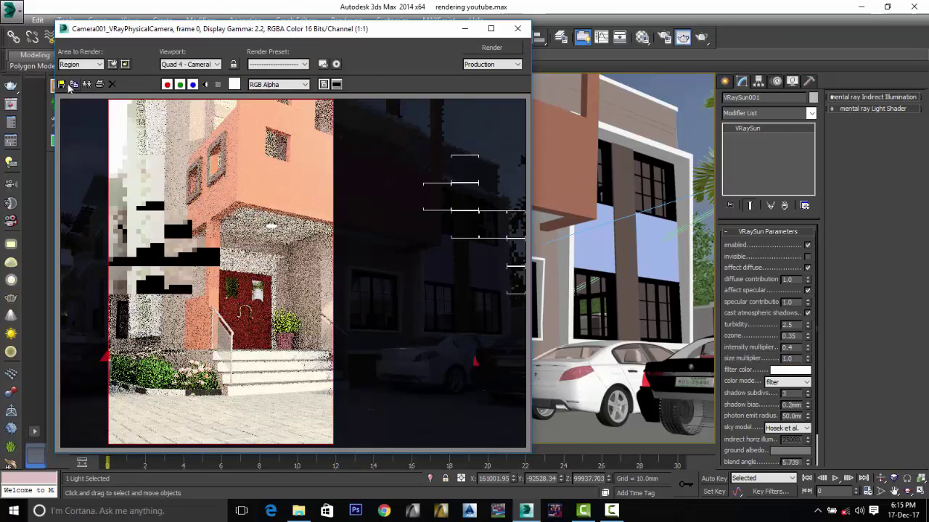
Move the render region over the right side of the house and render it.
click(75, 64)
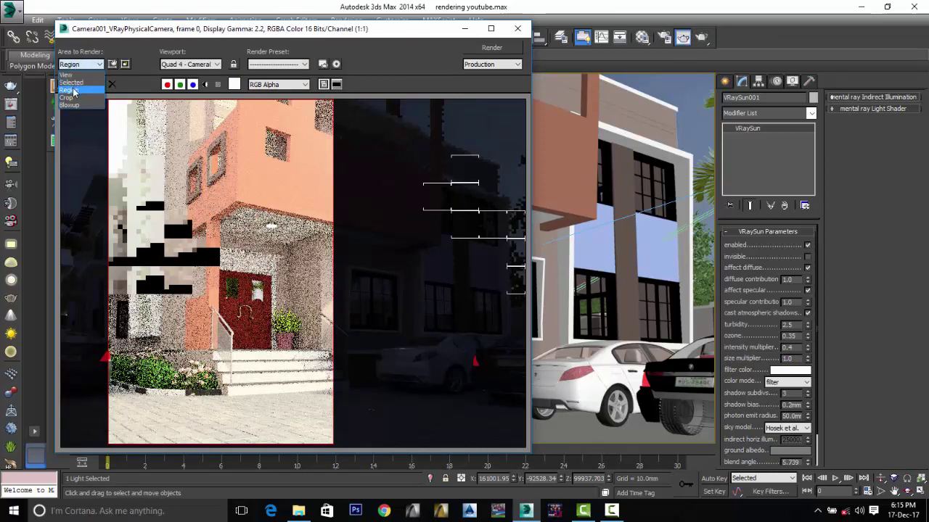
click(76, 90)
drag(262, 145, 402, 145)
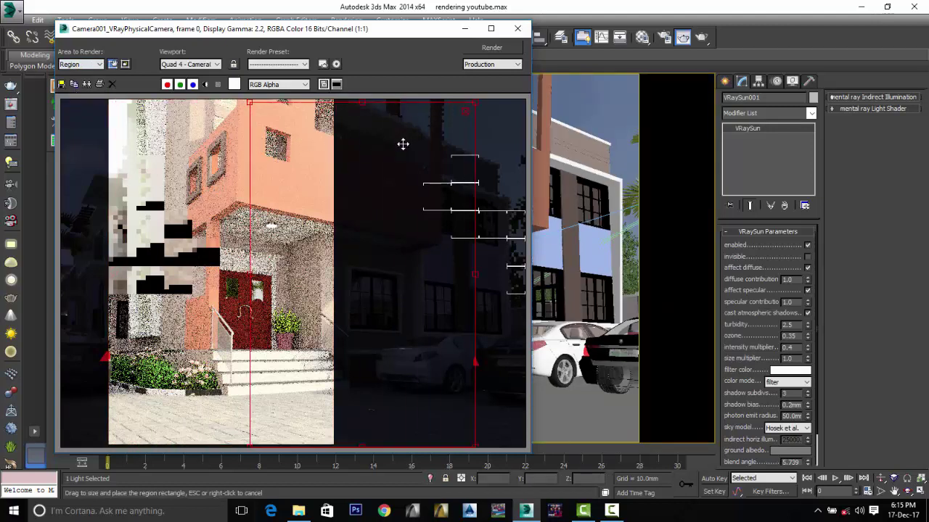
click(506, 49)
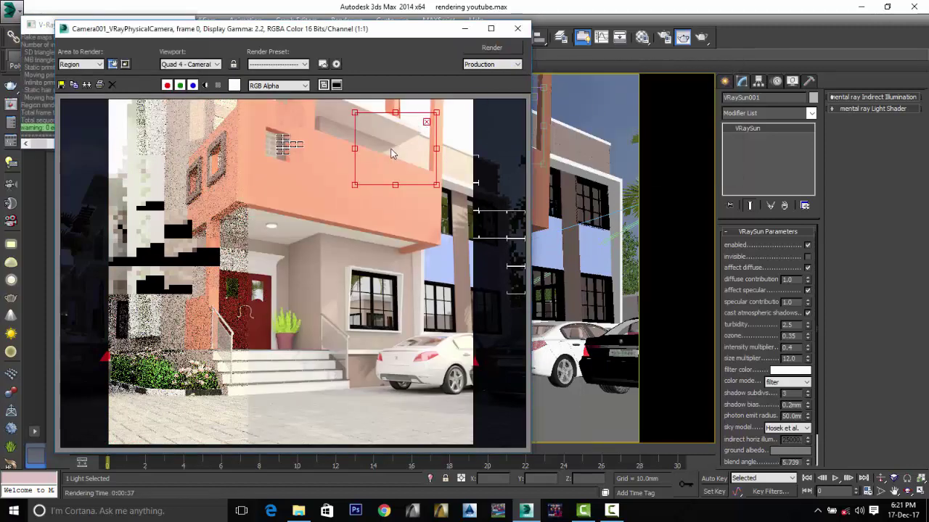
Zoom in and out in the frame buffer to inspect the region render.
scroll(386, 152, up, 1)
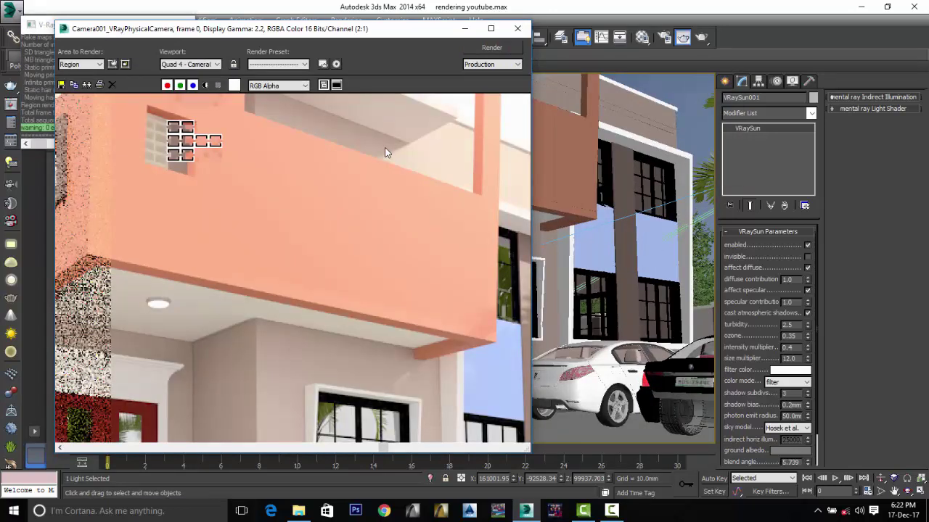
scroll(386, 152, up, 1)
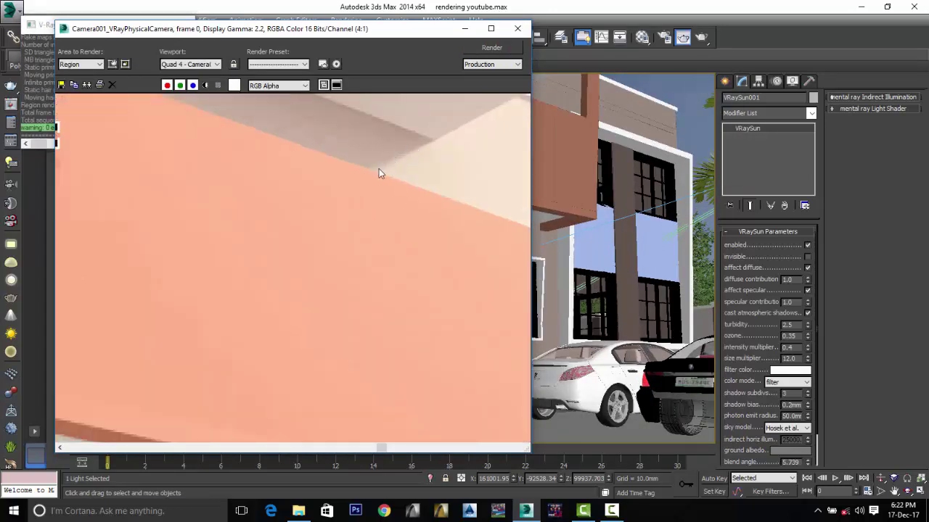
scroll(380, 174, down, 1)
scroll(406, 152, up, 1)
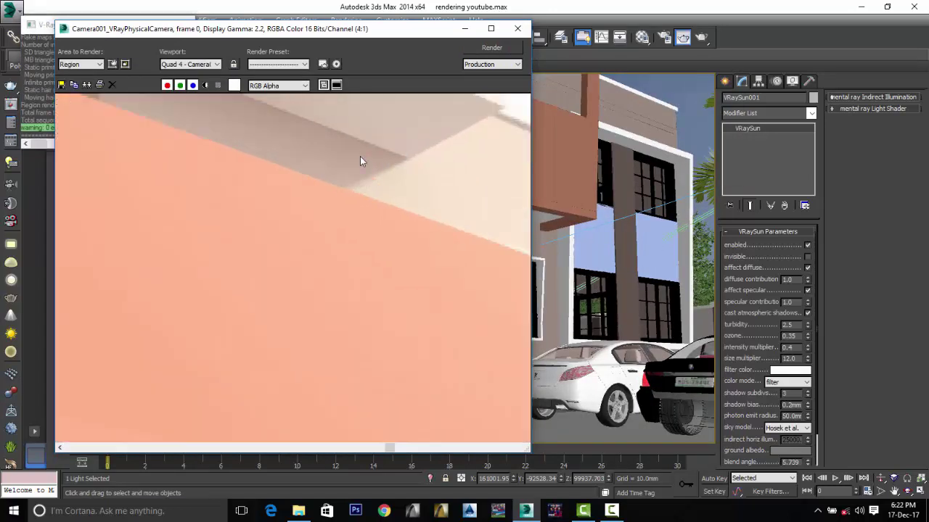
scroll(383, 160, down, 1)
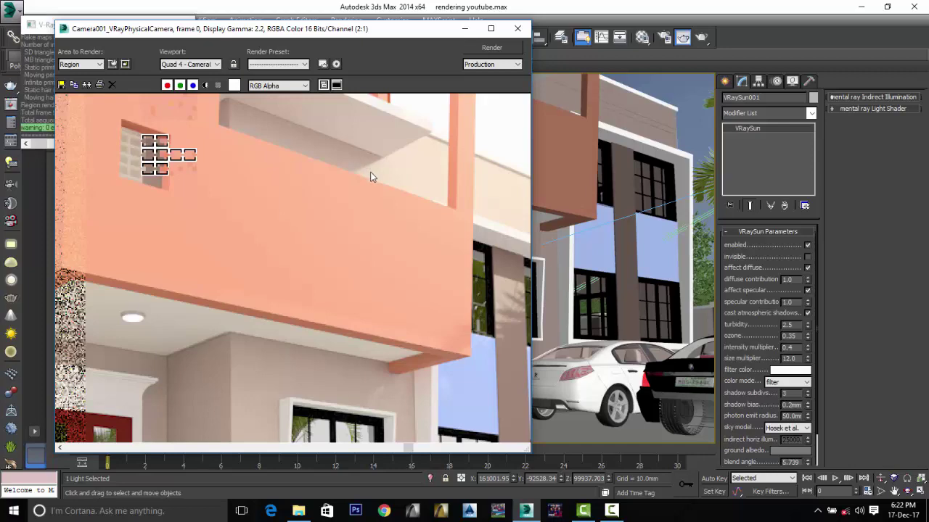
scroll(370, 174, down, 1)
scroll(371, 171, up, 2)
scroll(379, 160, down, 1)
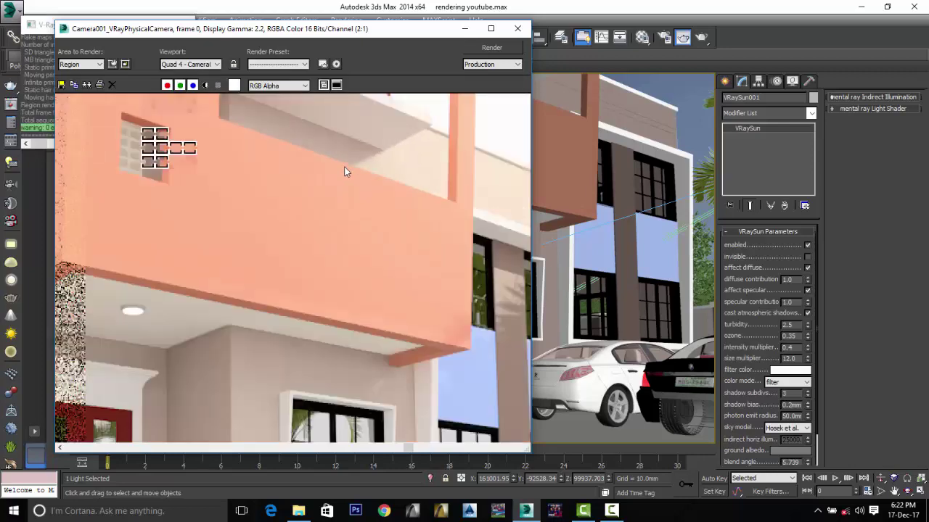
scroll(370, 158, up, 2)
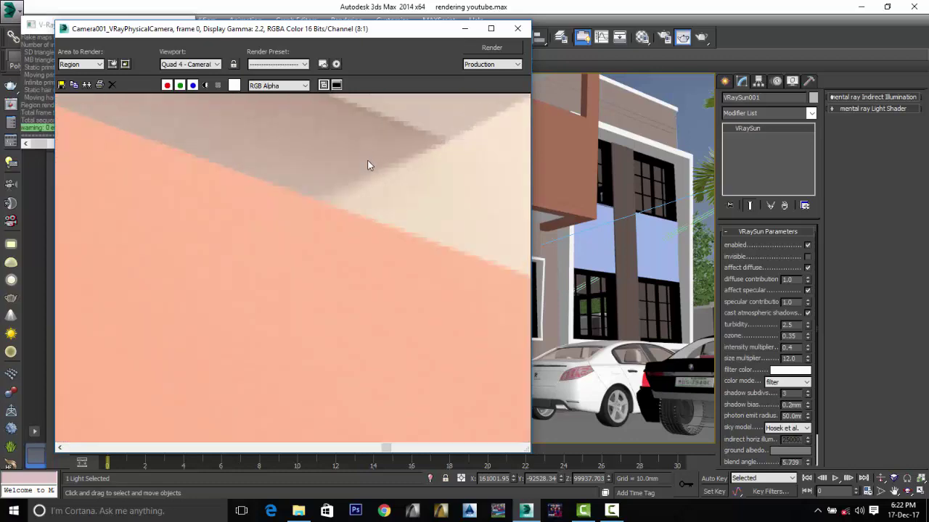
scroll(367, 159, down, 2)
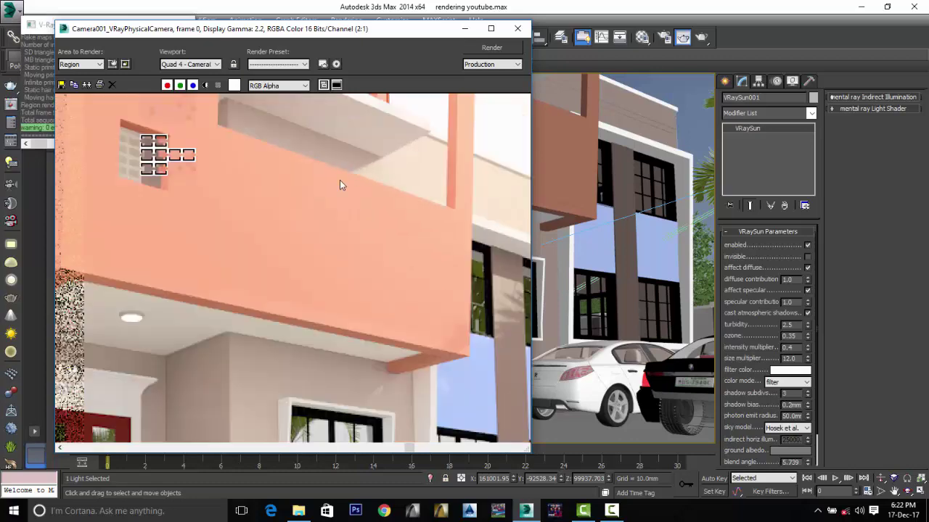
scroll(257, 211, down, 1)
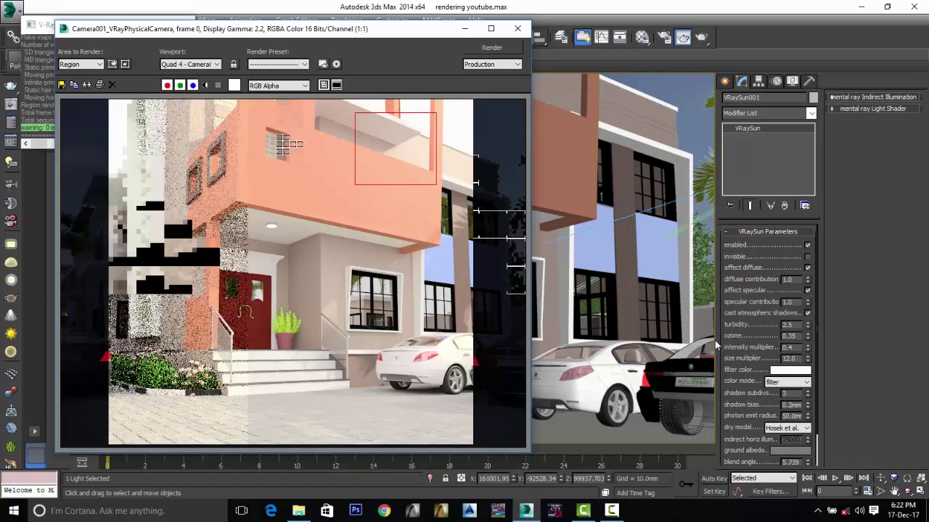
Set VRaySun001's size multiplier to 15 and photon emit radius to 500 mm.
double_click(791, 359)
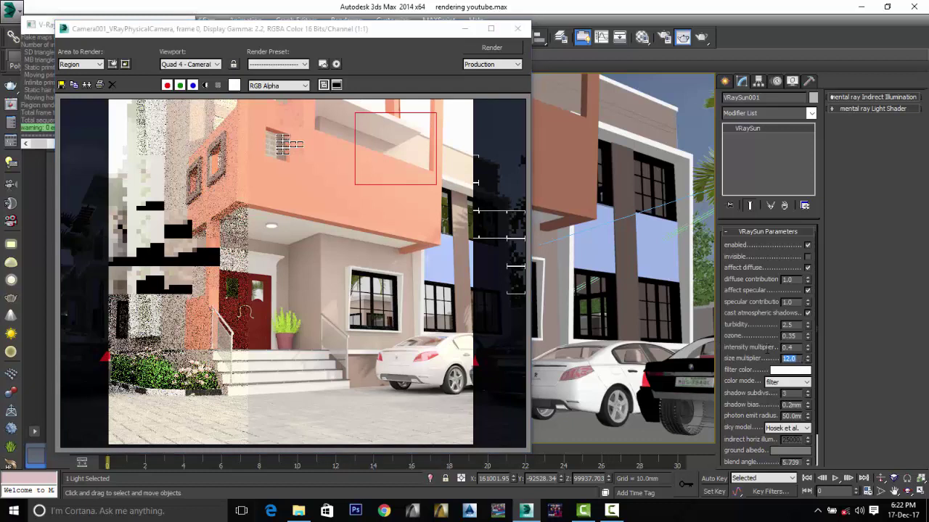
text(15)
key(Return)
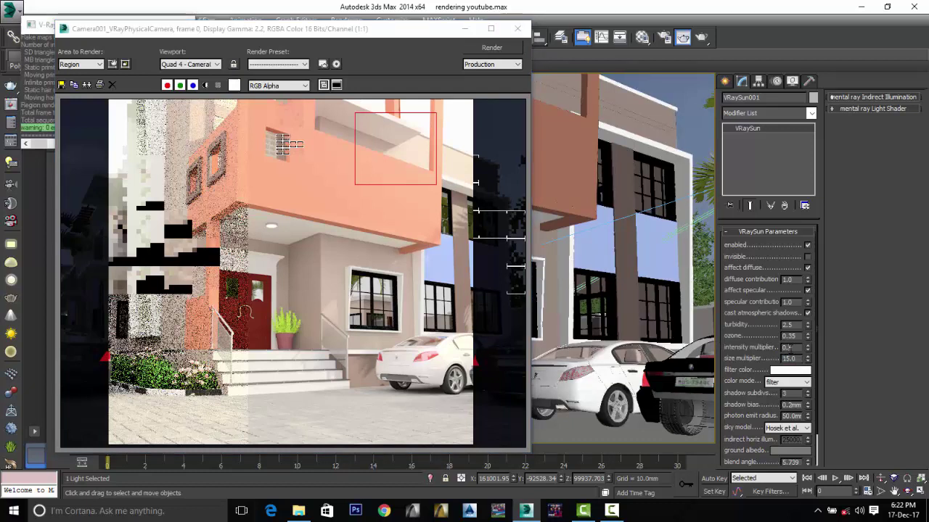
click(407, 160)
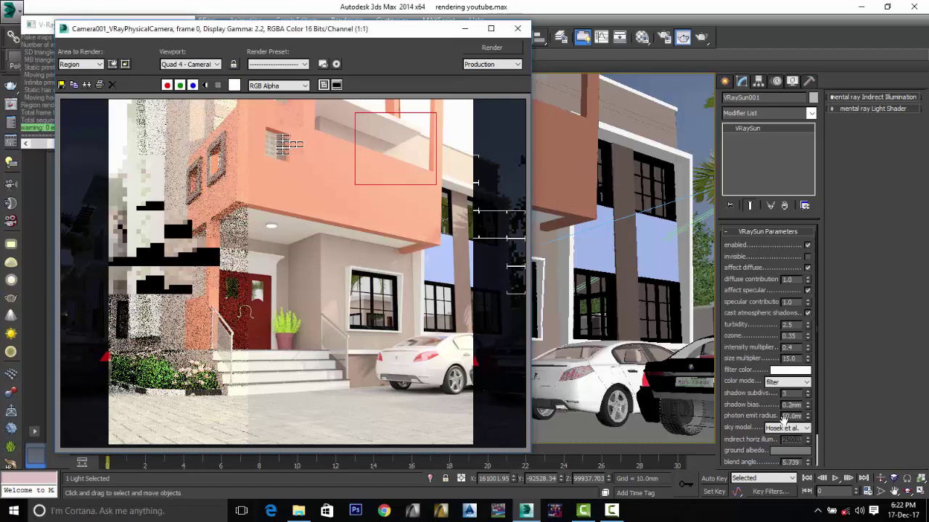
text(500)
key(Return)
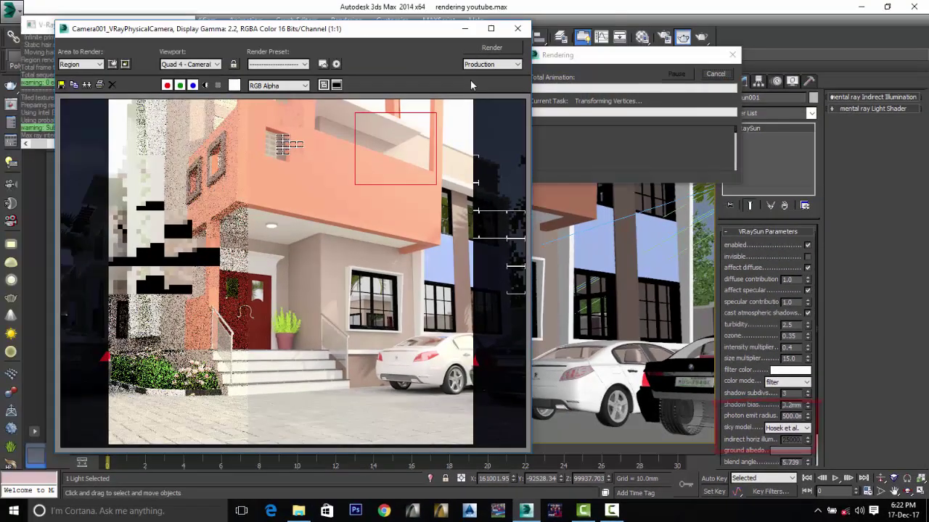
scroll(381, 164, up, 3)
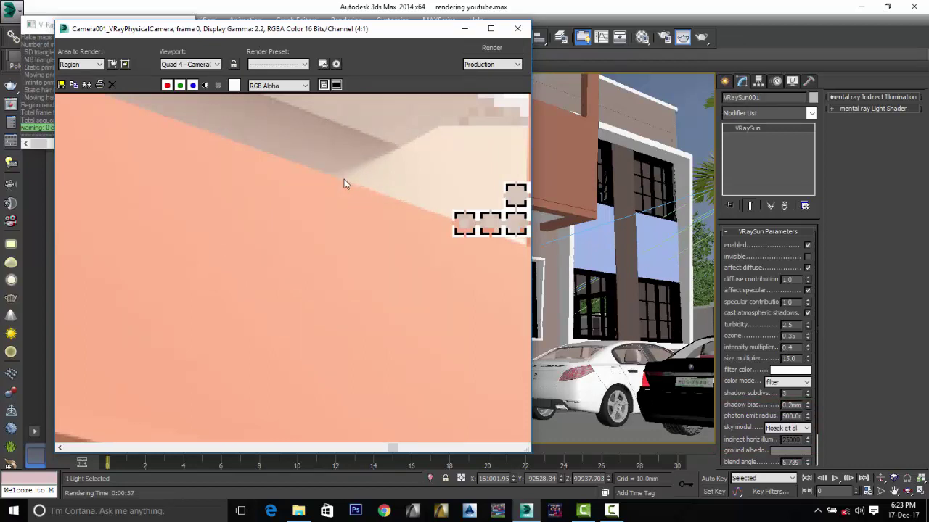
Switch Area to Render from Region to View and launch a full-frame test render with Shift+Q.
scroll(348, 190, down, 3)
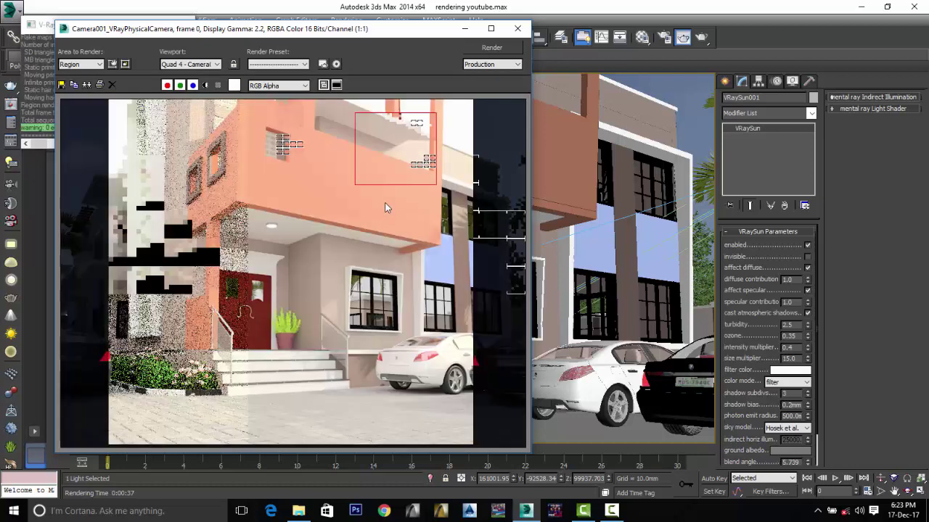
click(80, 64)
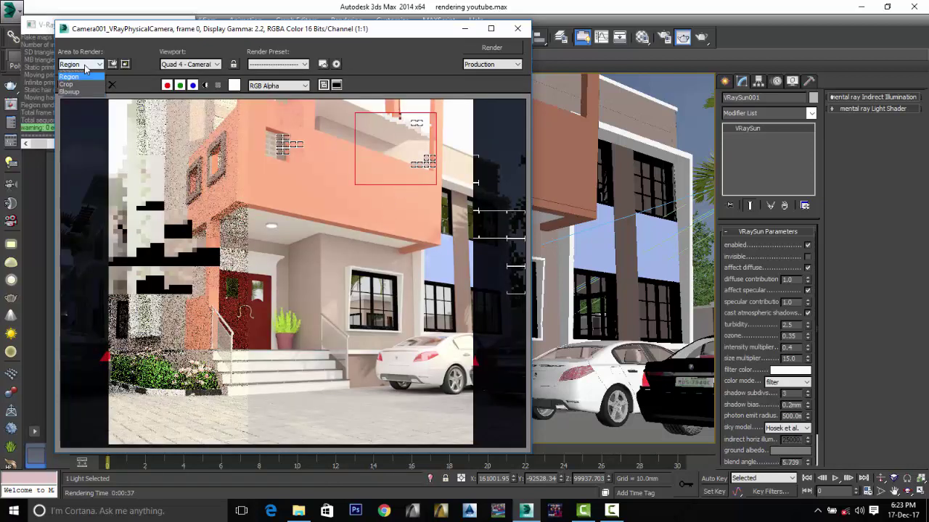
click(72, 73)
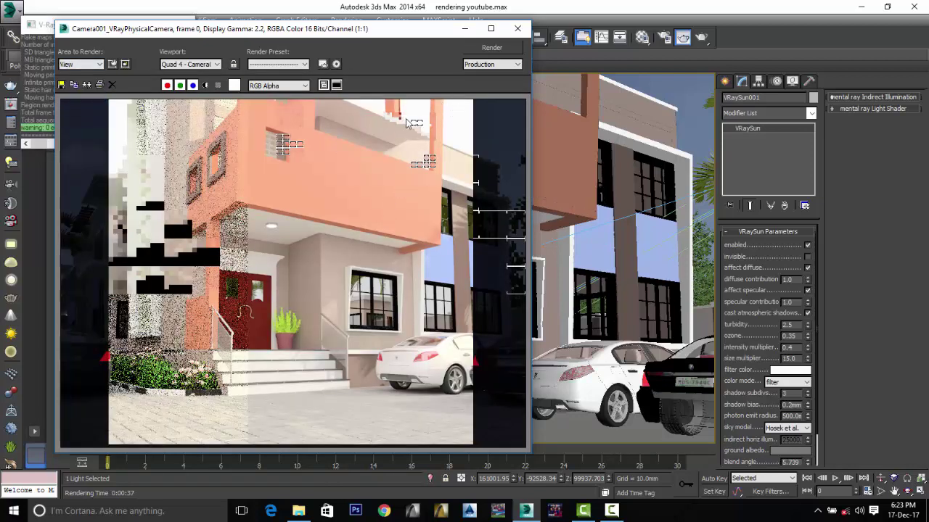
scroll(467, 131, up, 3)
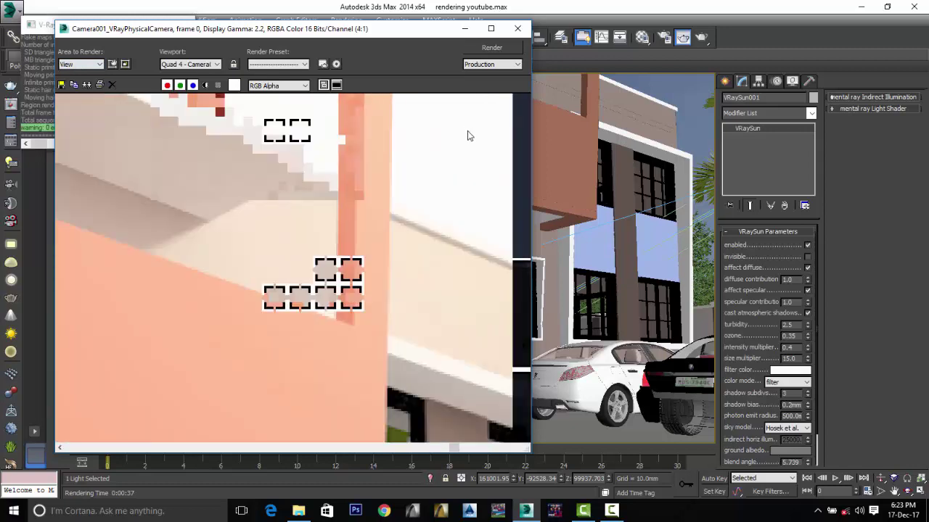
scroll(398, 185, down, 2)
key(shift+q)
scroll(461, 135, up, 1)
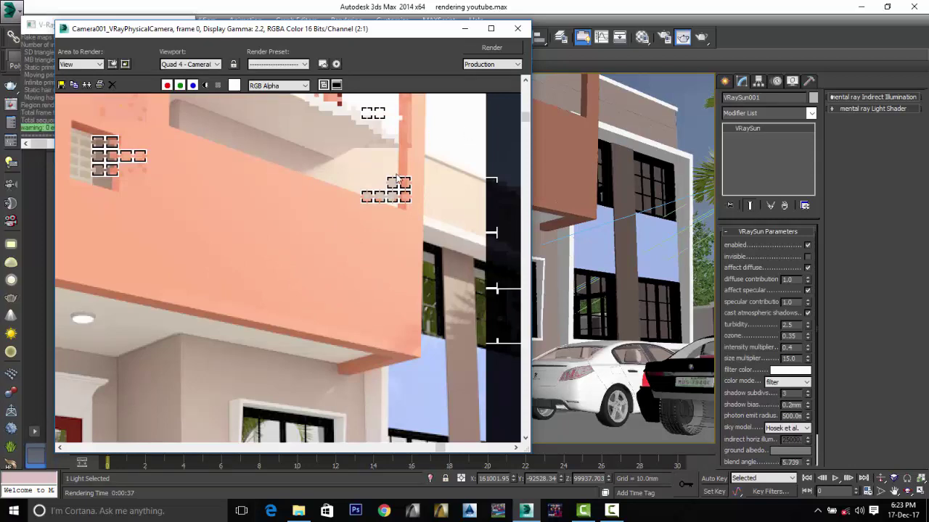
key(shift+q)
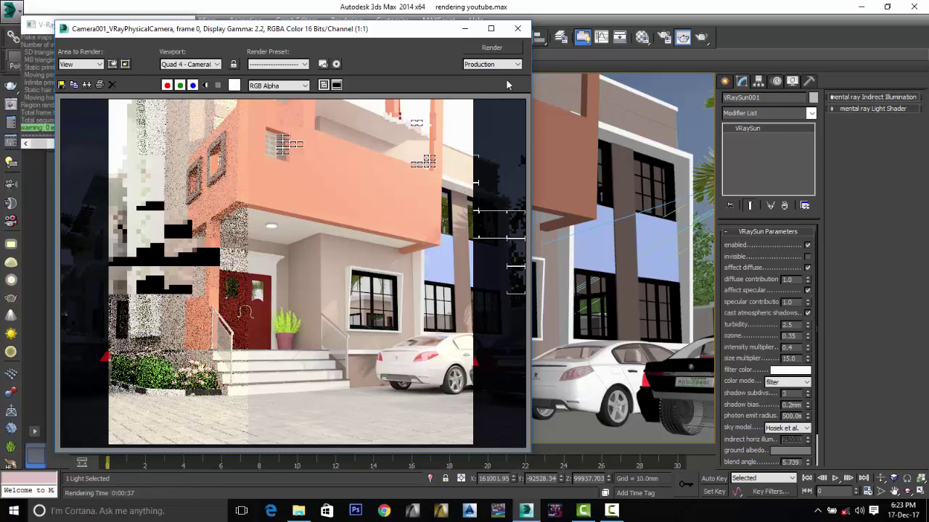
Clear the VRayHDRI Map #7 environment map to None in Environment and Effects, keeping the Material Editor open.
click(464, 31)
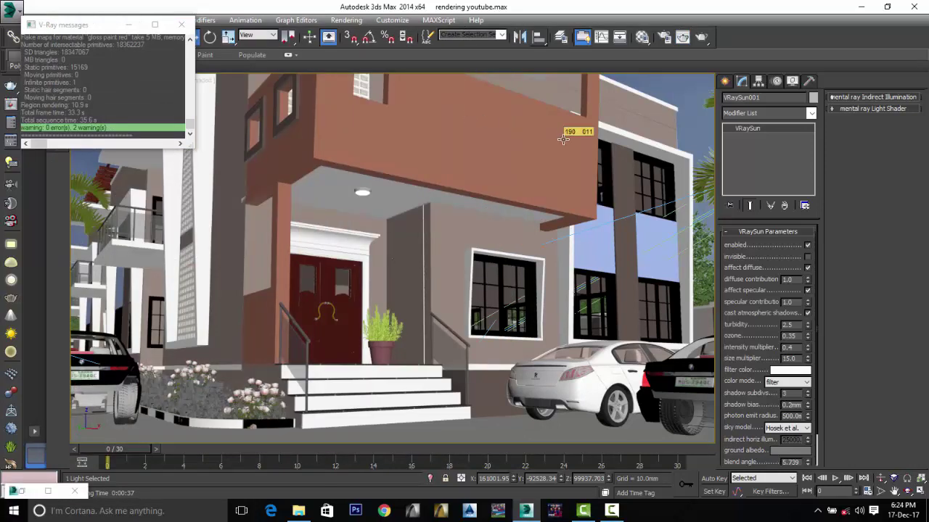
key(8)
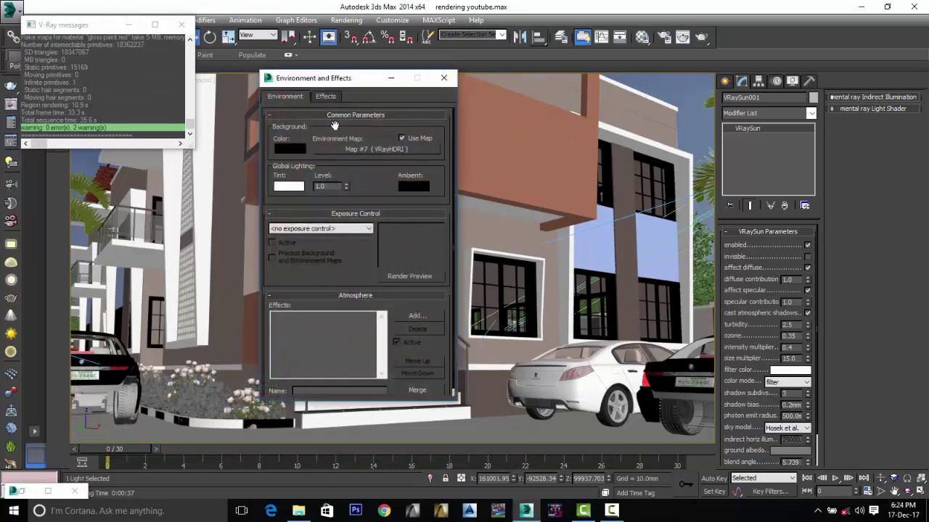
click(642, 38)
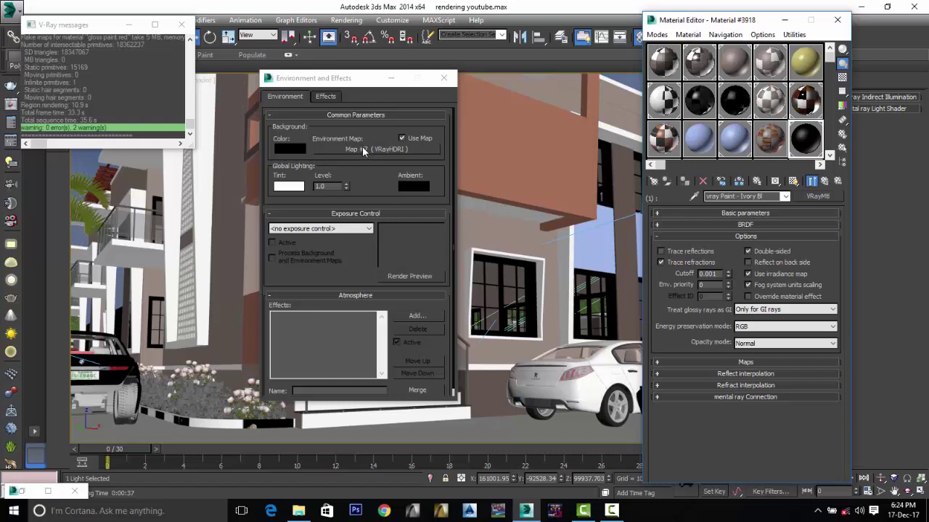
mouse_move(367, 150)
mouse_down()
mouse_move(698, 161)
mouse_move(757, 129)
mouse_move(765, 147)
mouse_move(369, 150)
mouse_up()
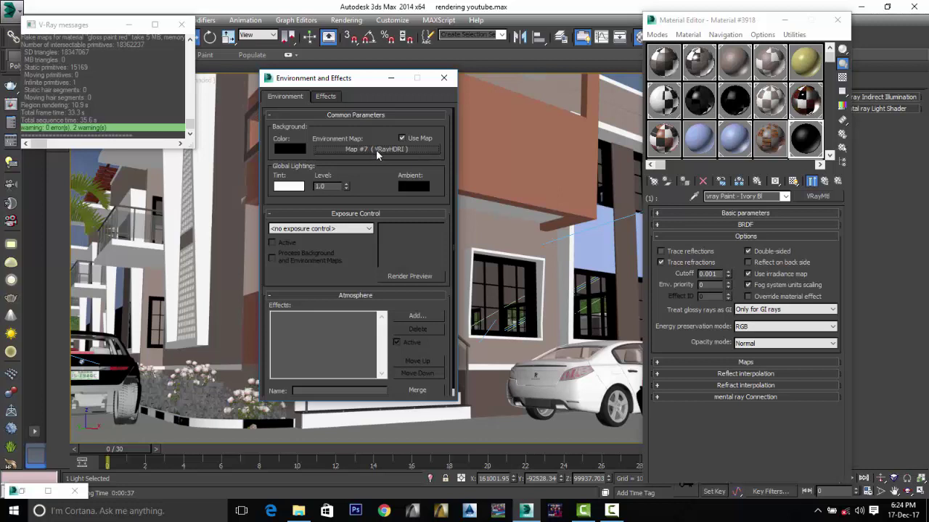
right_click(375, 150)
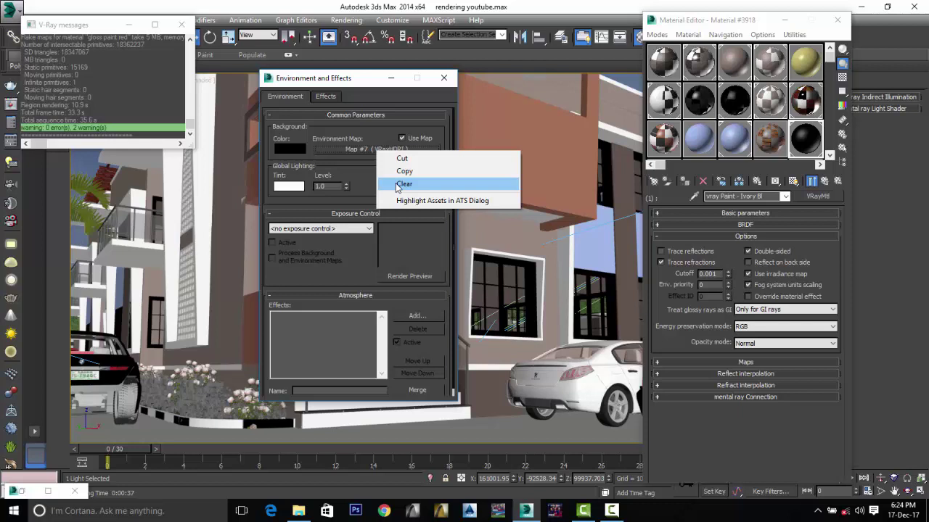
click(404, 185)
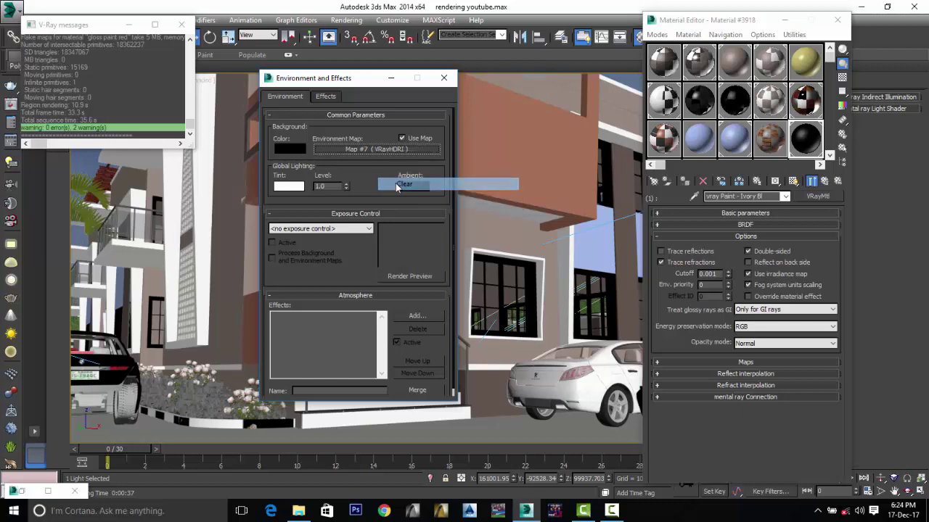
click(444, 79)
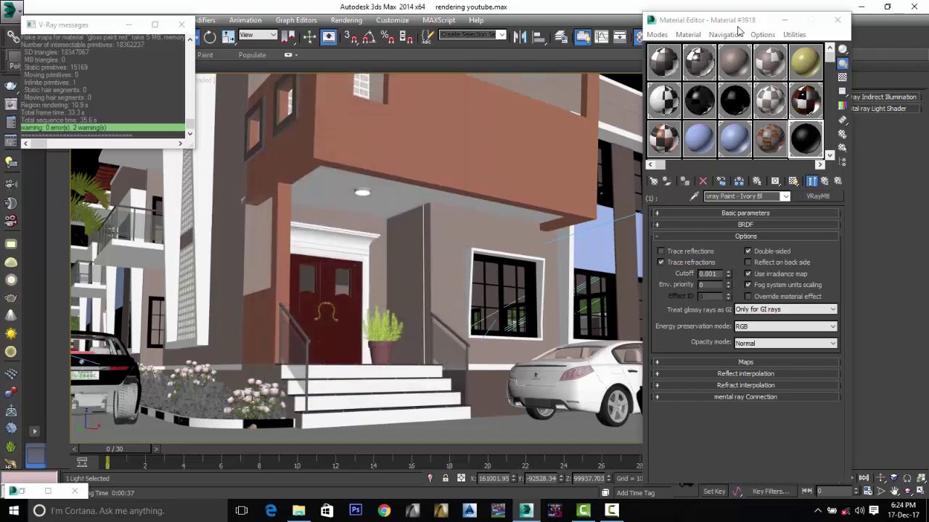
Create a new VRayHDRI map in a Material Editor slot from the V-Ray maps in the Material/Map Browser.
drag(734, 20, 460, 53)
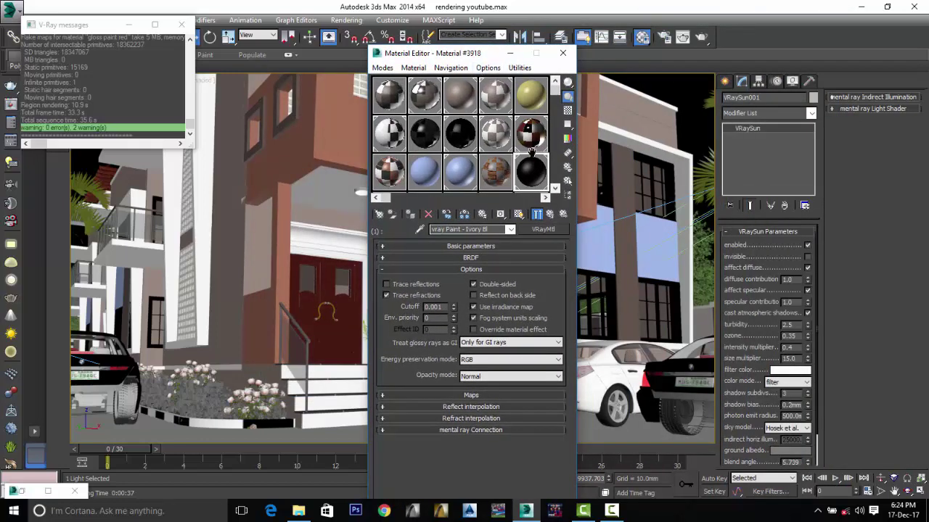
click(380, 217)
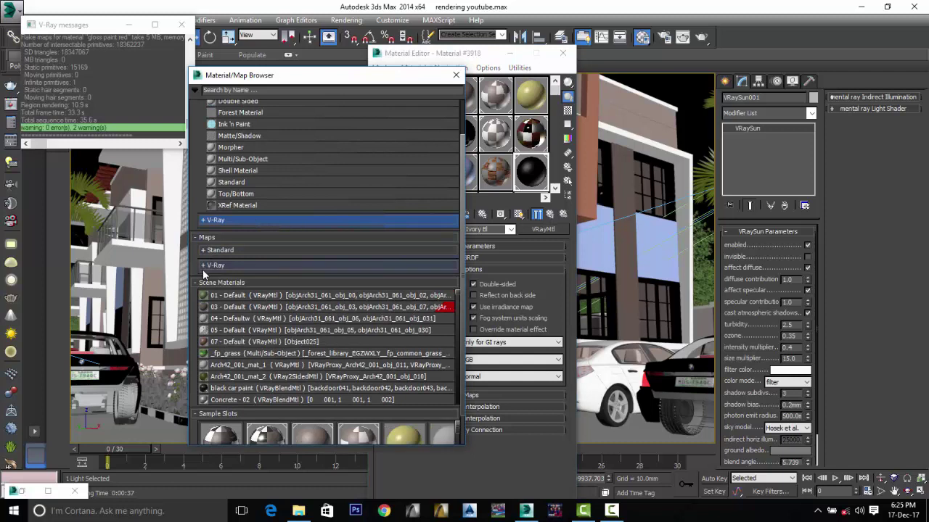
click(203, 265)
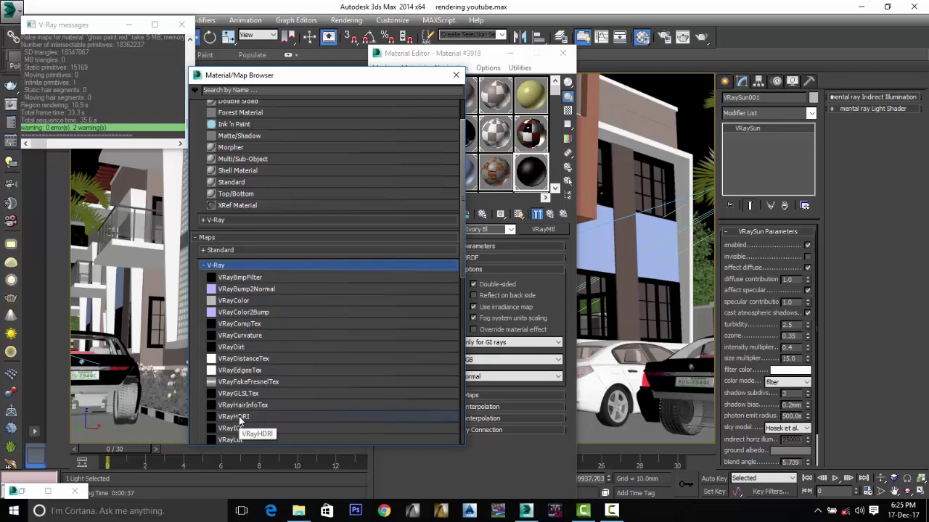
double_click(239, 418)
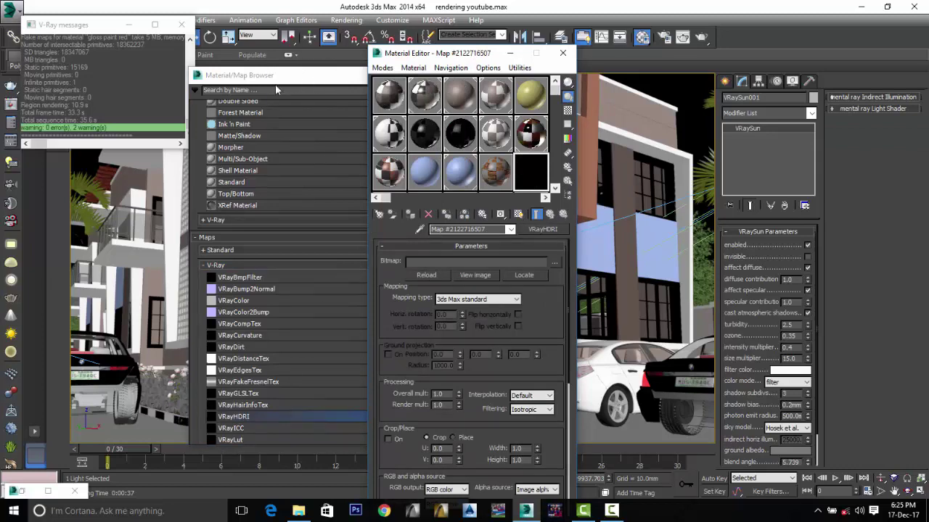
drag(275, 80, 189, 94)
click(370, 88)
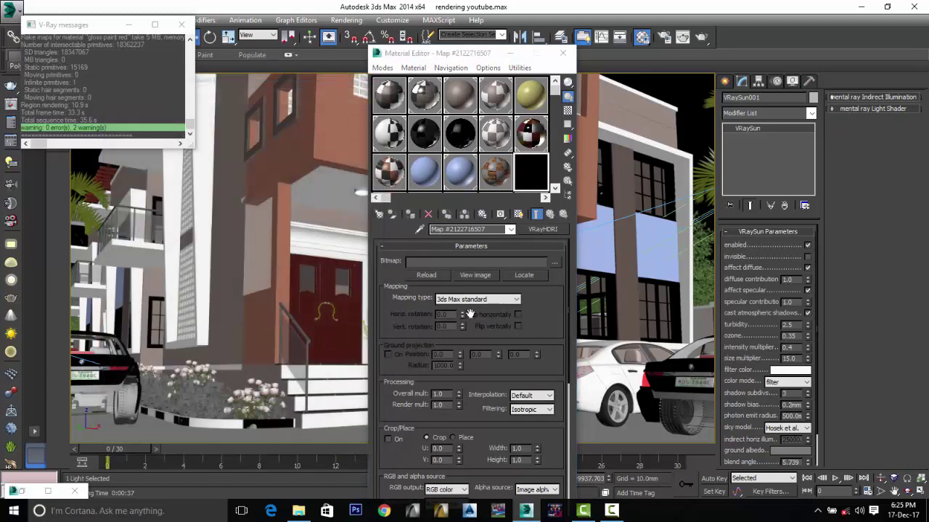
Load the Harbor_3_Free_Ref HDR image into the VRayHDRI map and set its mapping to Spherical.
click(554, 262)
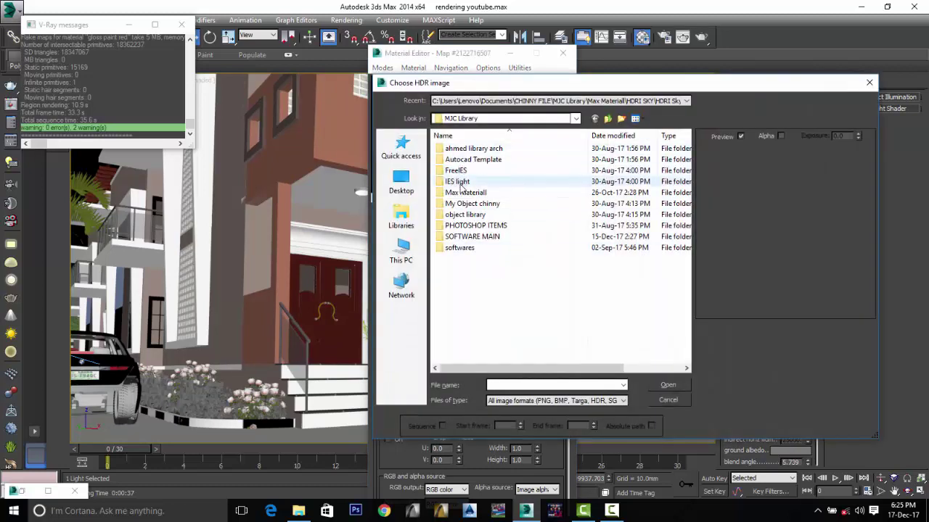
double_click(459, 214)
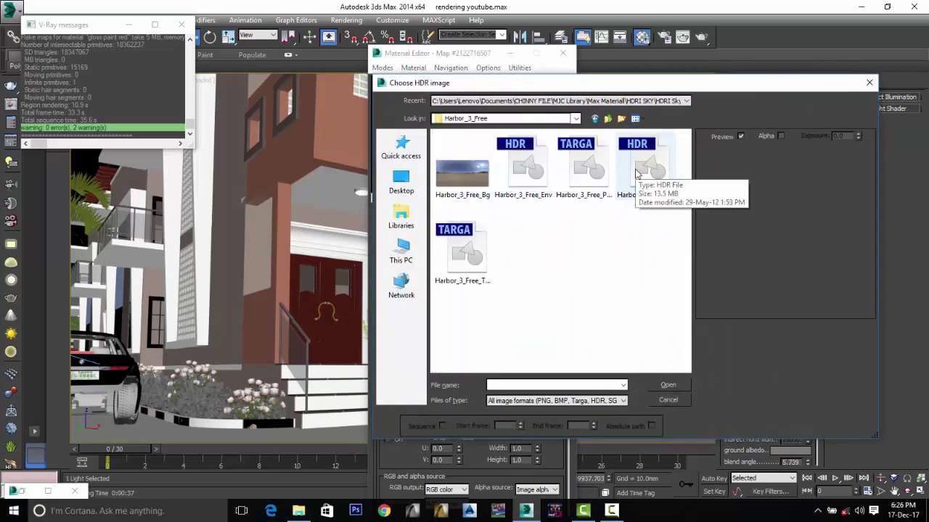
click(635, 172)
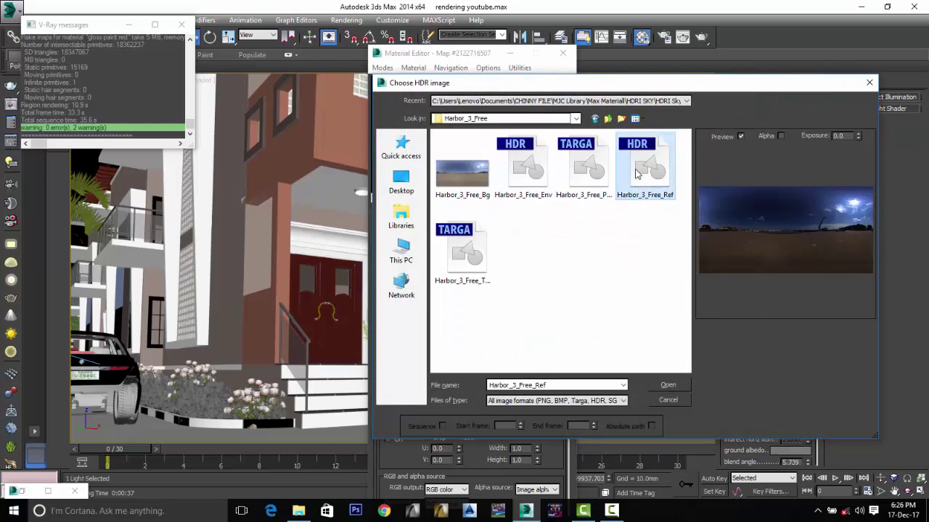
click(668, 386)
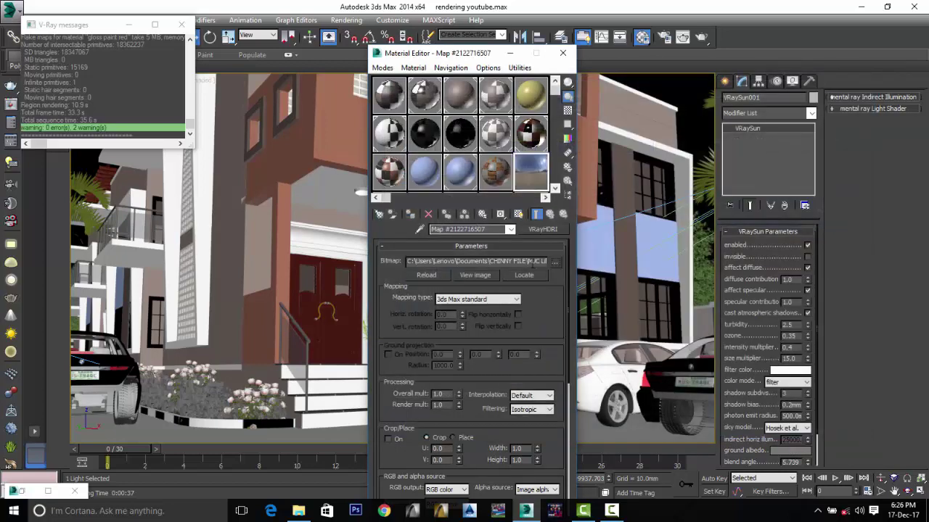
click(478, 298)
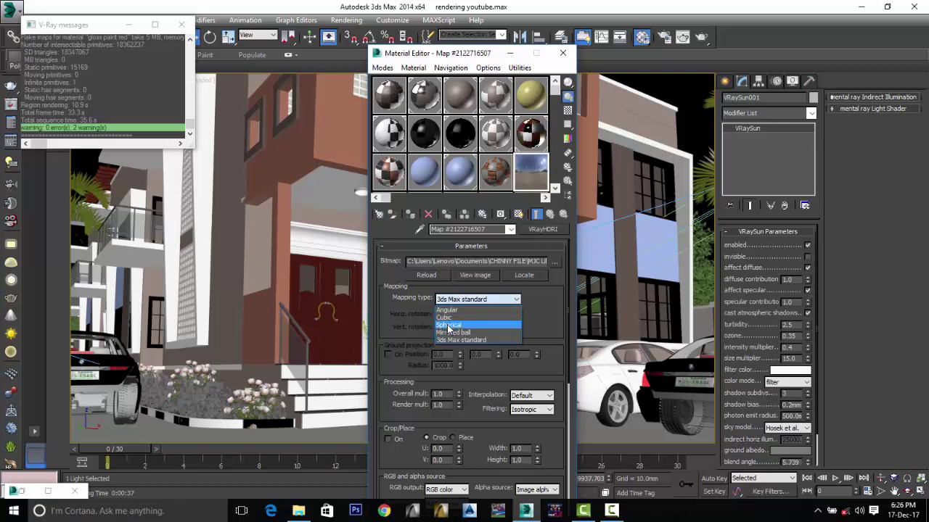
click(448, 325)
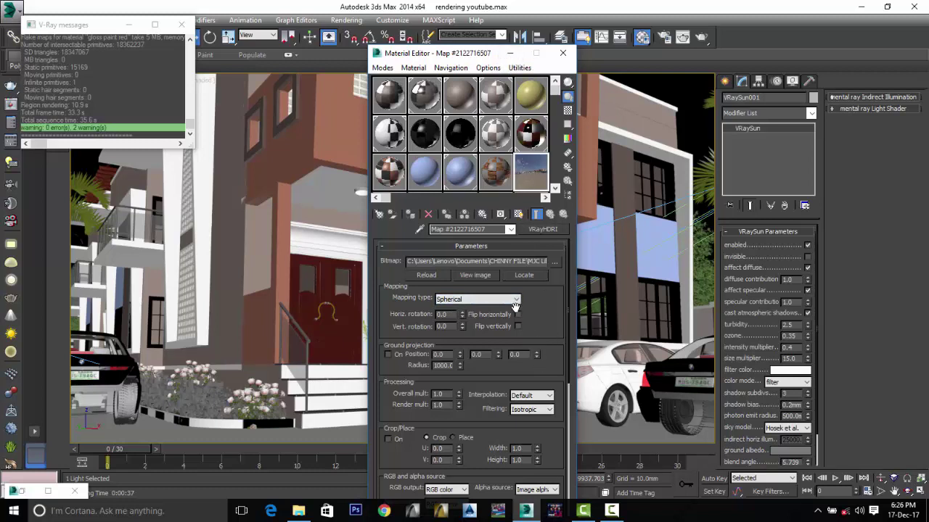
Close the Material Editor and V-Ray messages, and view the scene through VRayCam005.
click(562, 53)
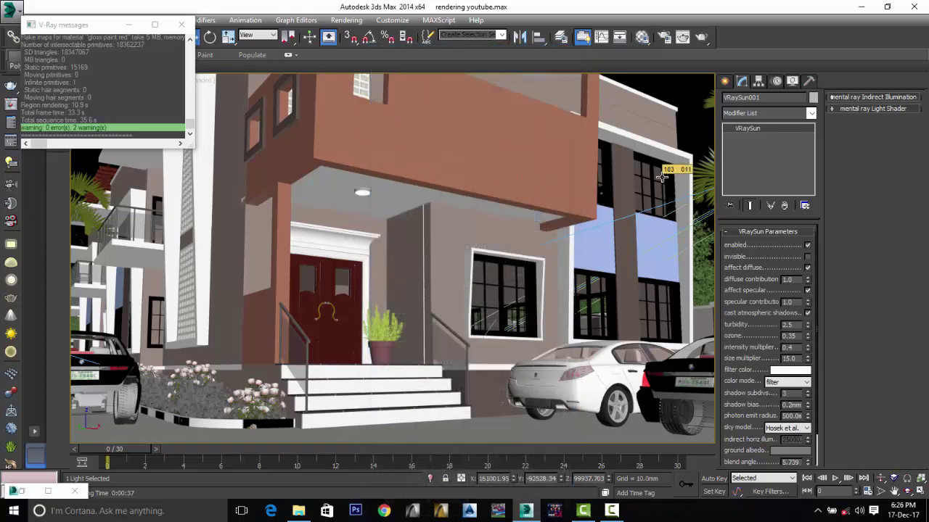
click(188, 42)
click(185, 50)
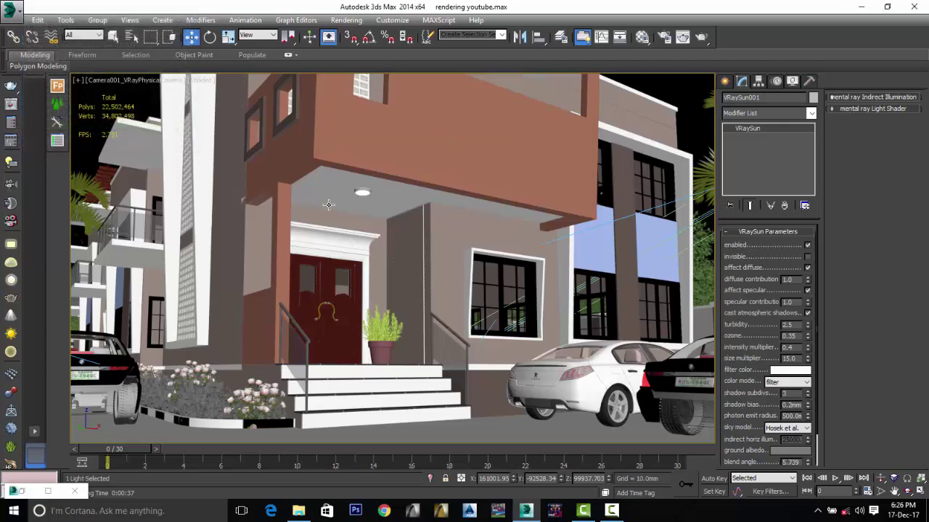
key(c)
double_click(430, 179)
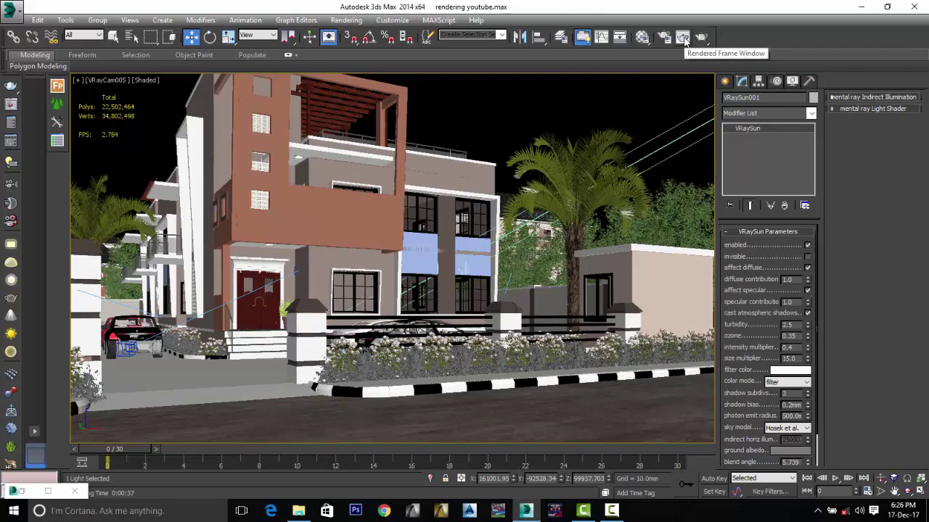
click(642, 36)
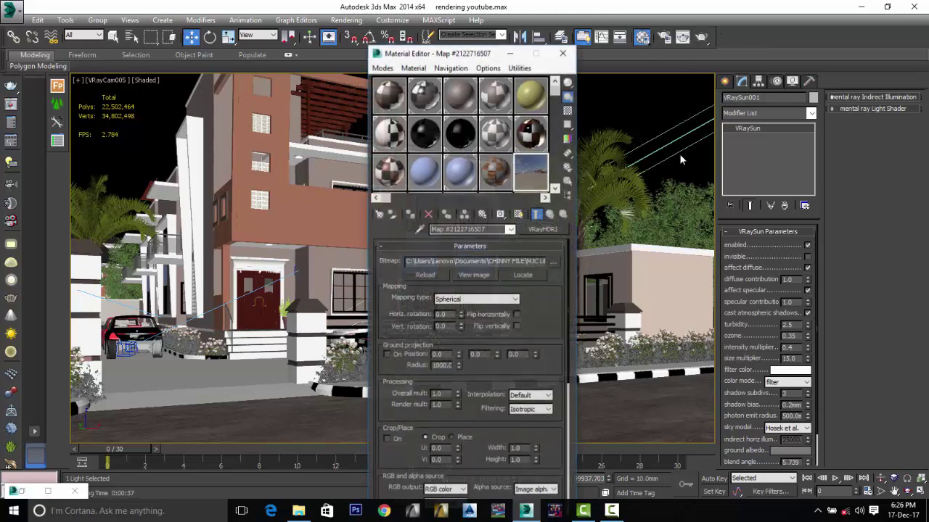
drag(443, 58, 738, 41)
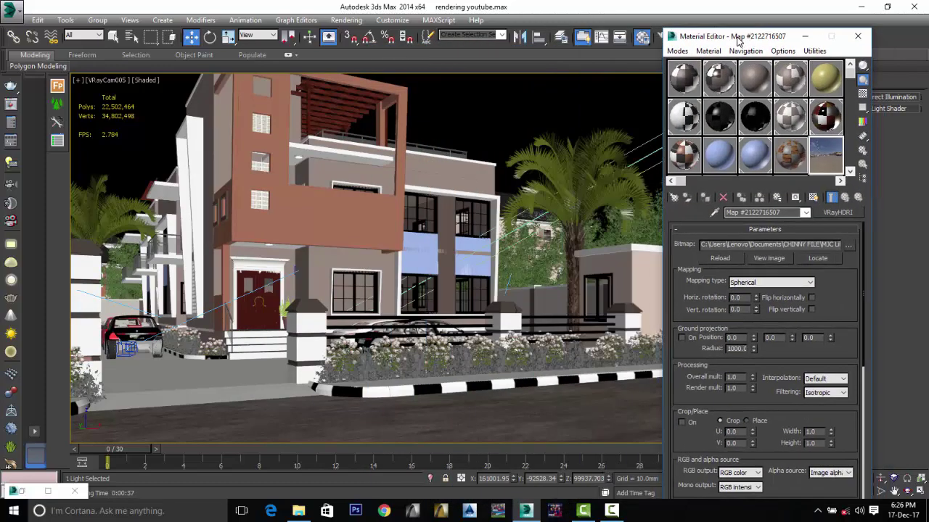
key(8)
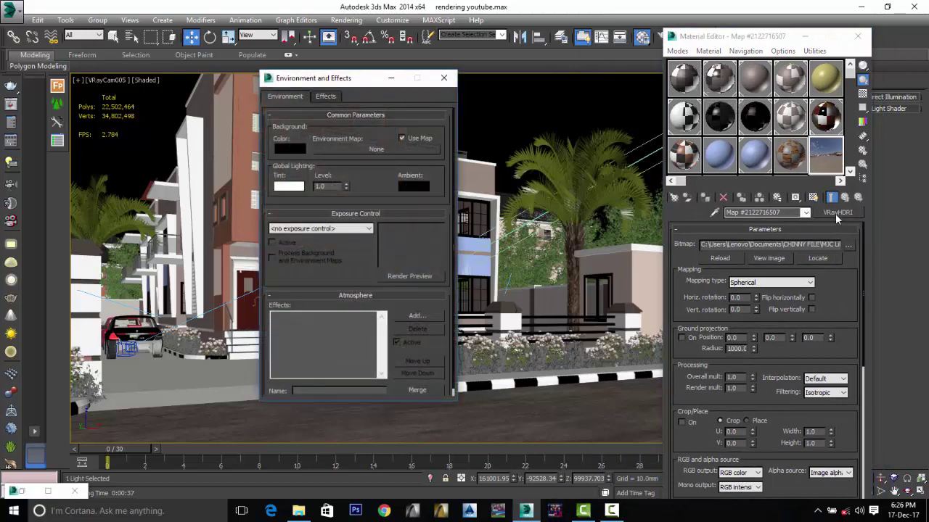
drag(835, 214, 366, 155)
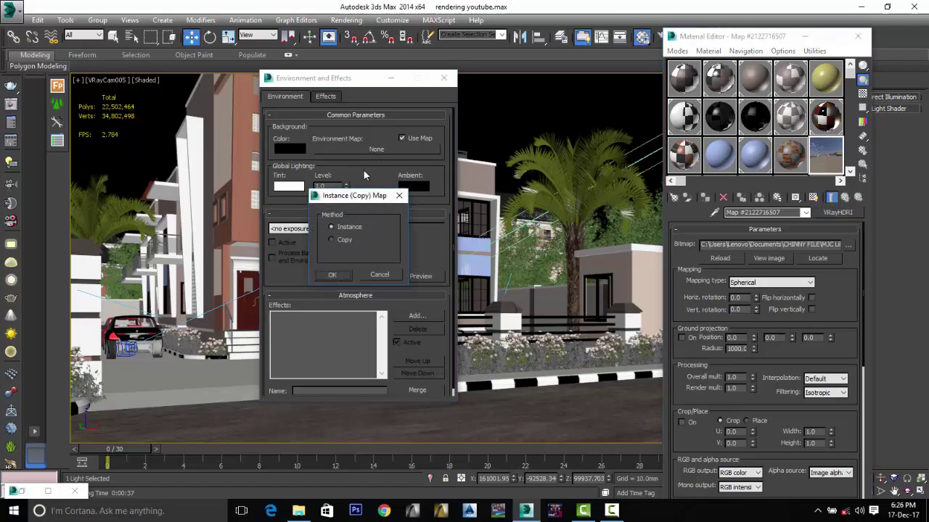
click(332, 276)
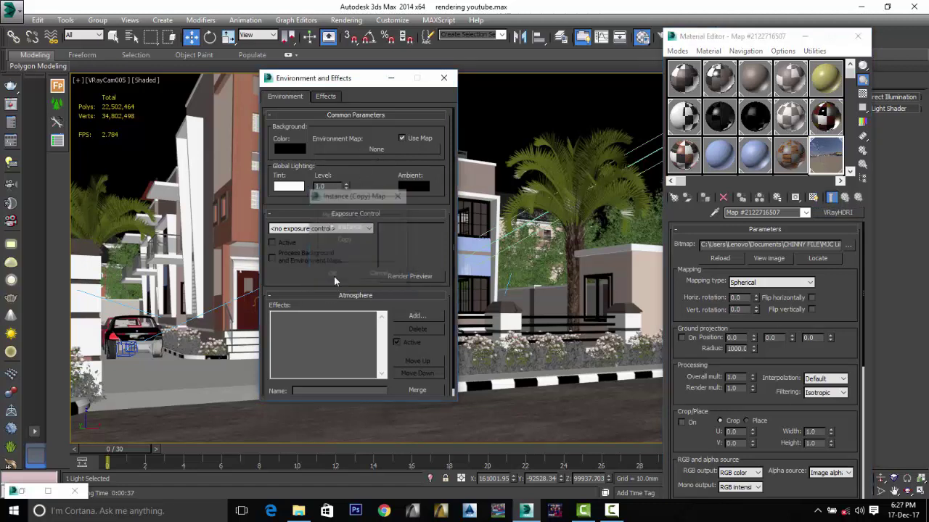
click(444, 77)
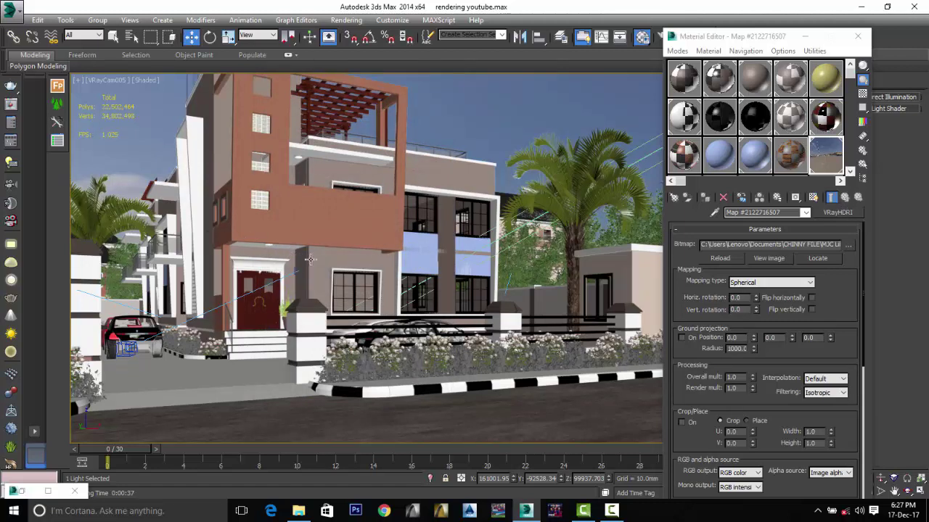
After checking the V-Ray Light Lister, set the selection filter to Lights and pick the dome light in Top view.
click(11, 165)
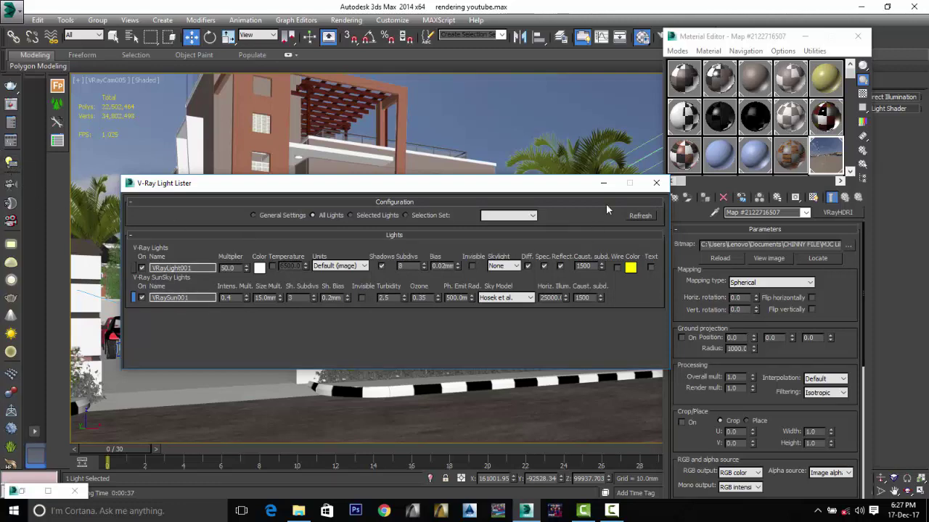
click(657, 186)
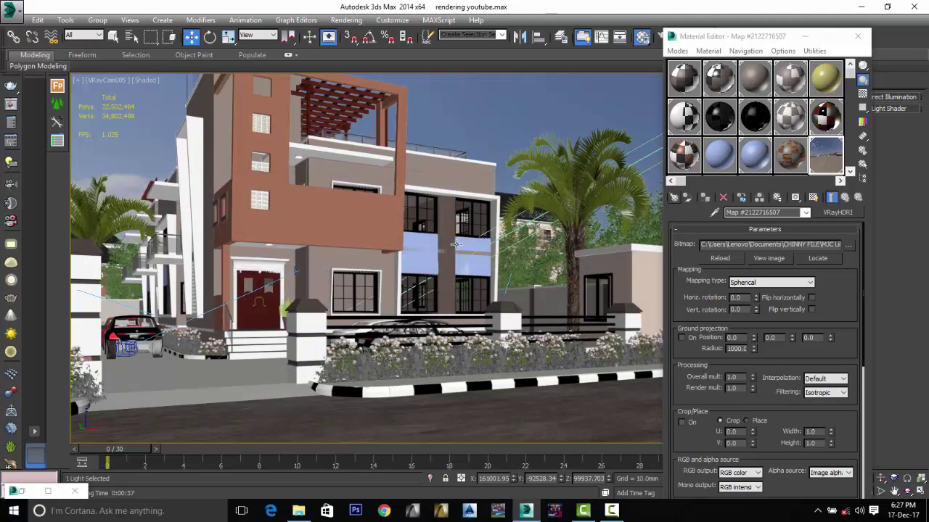
key(t)
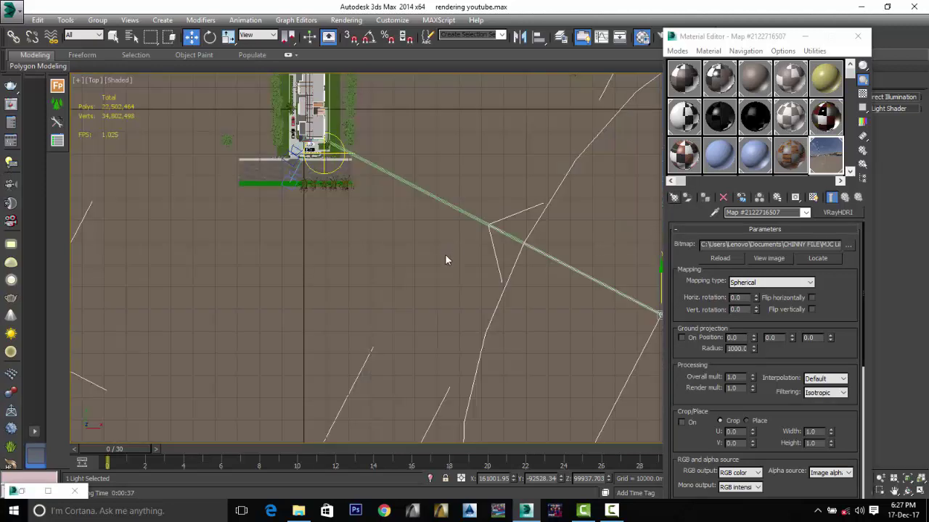
scroll(311, 229, up, 10)
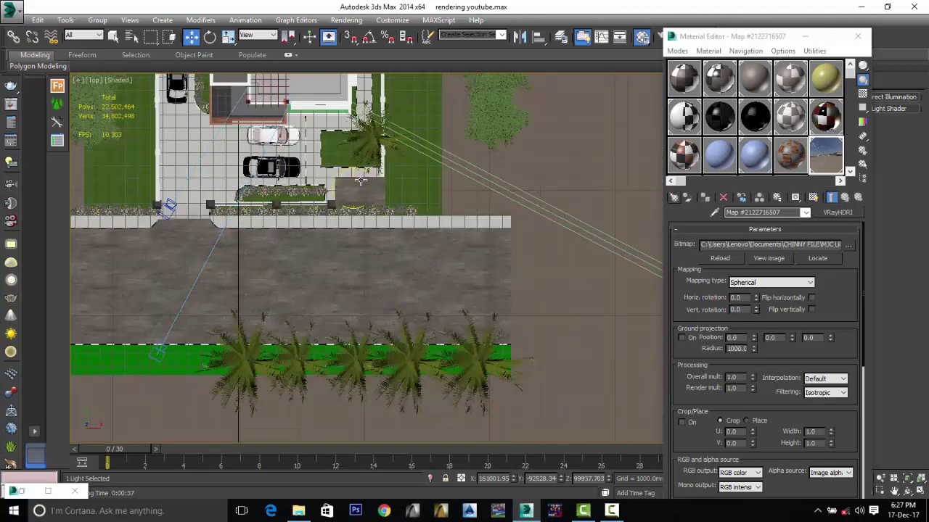
click(82, 36)
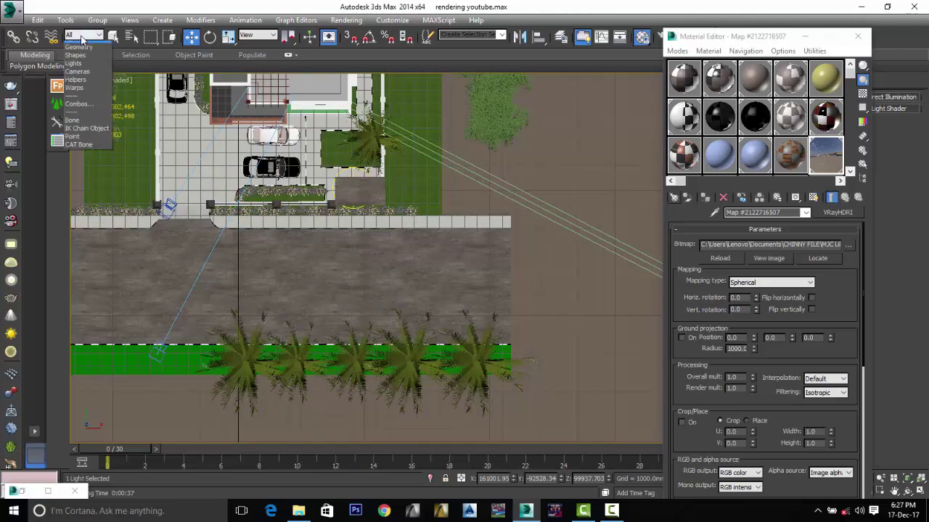
click(78, 70)
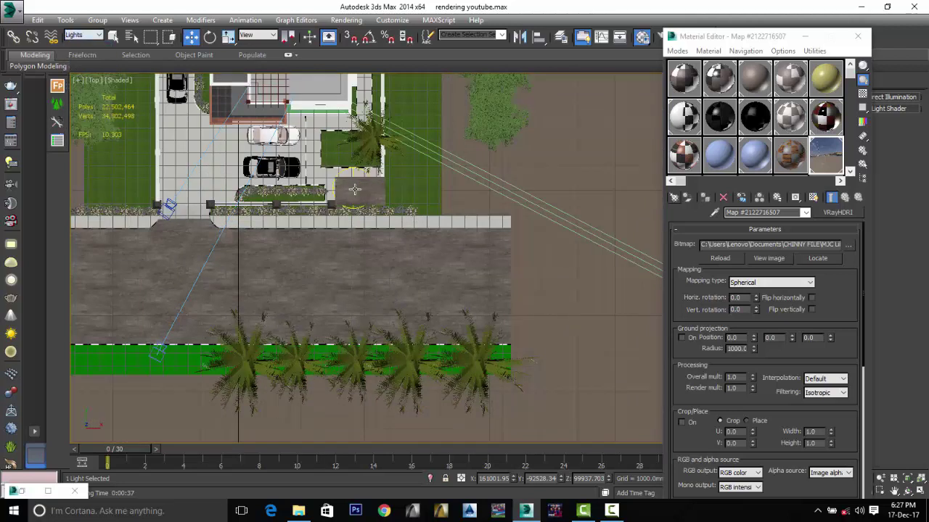
click(354, 188)
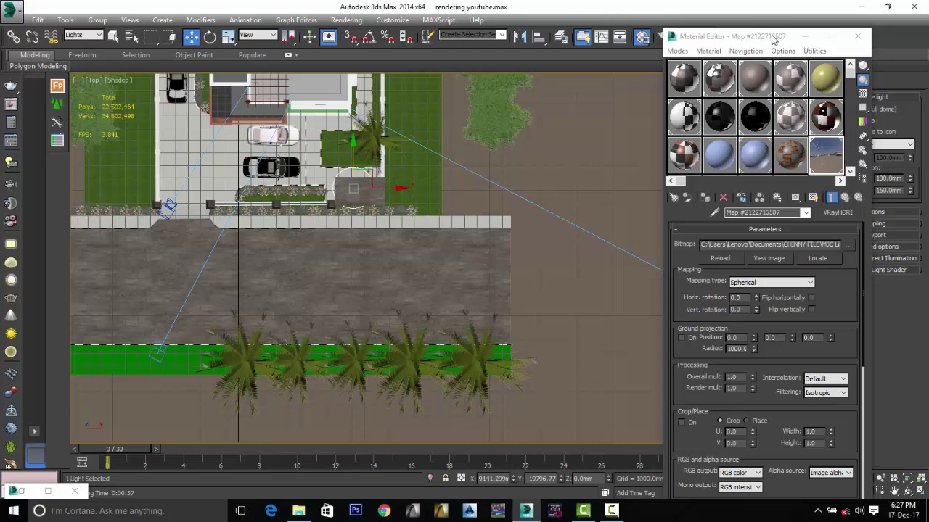
drag(769, 41, 488, 60)
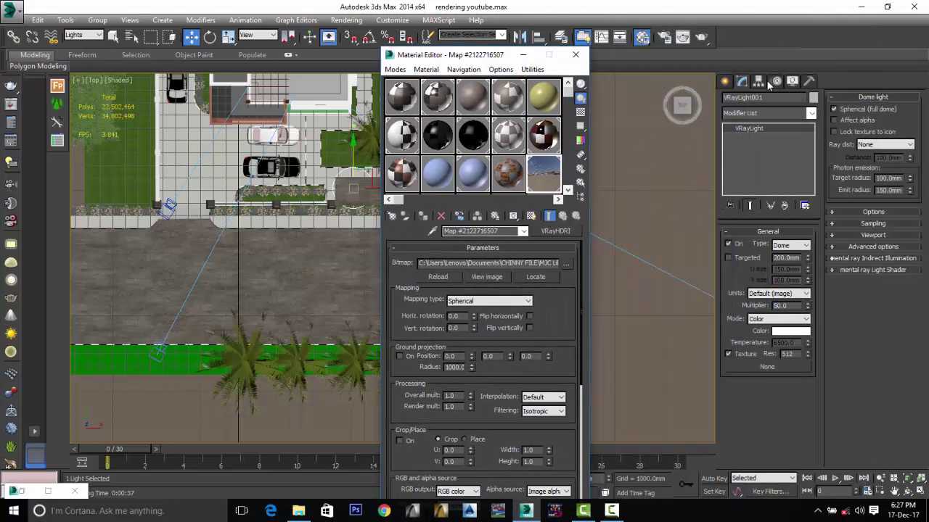
click(741, 84)
drag(756, 368, 757, 367)
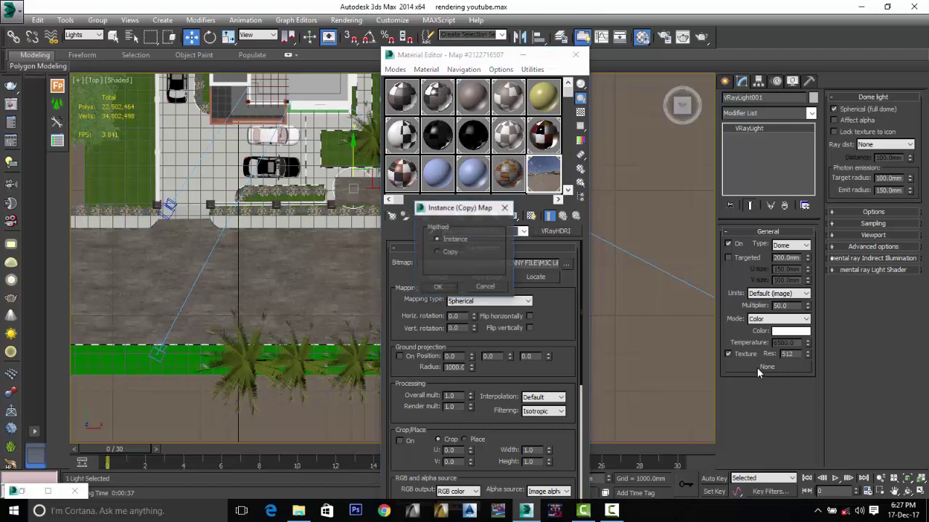
click(448, 286)
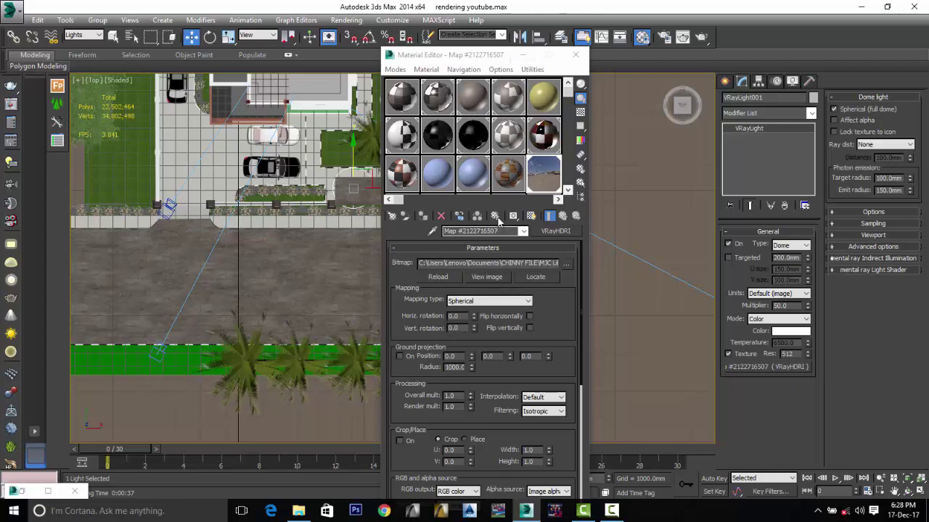
Minimize the Material Editor and look through camera VRayCam005 at the house front.
click(522, 55)
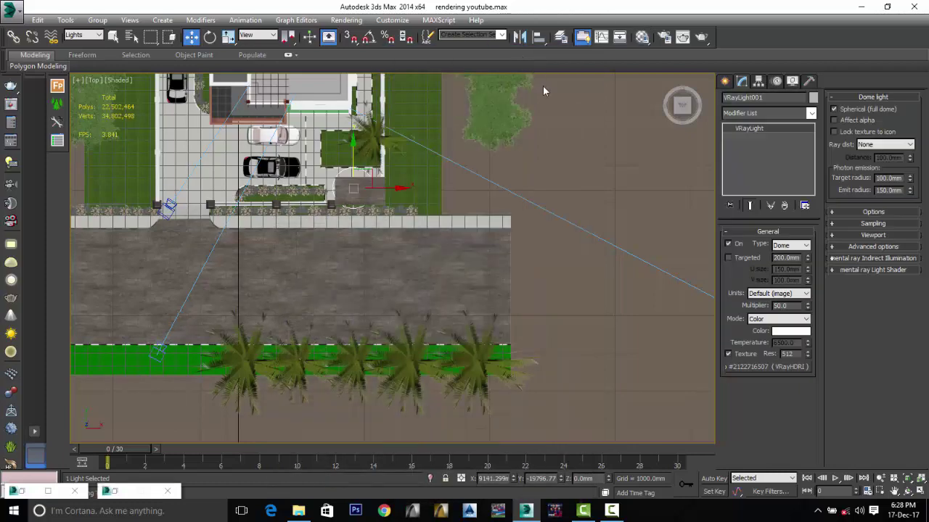
key(c)
double_click(439, 182)
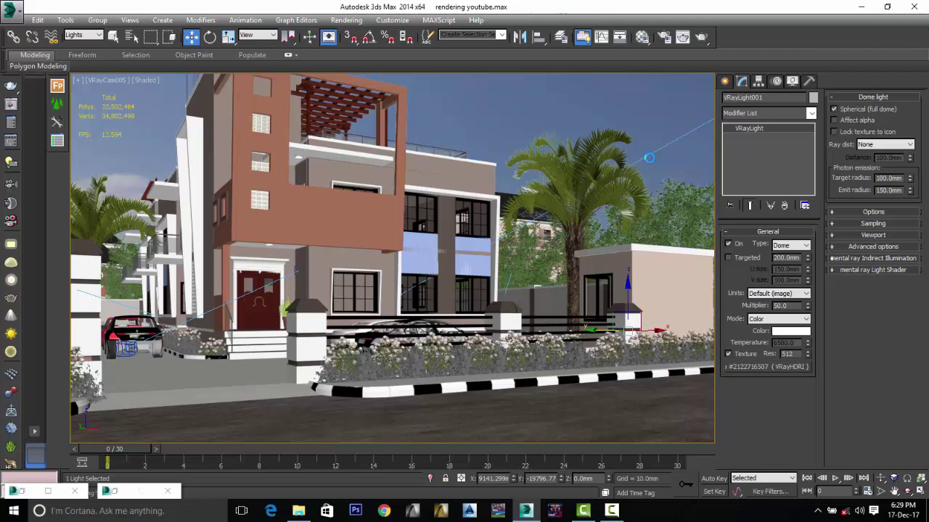
Switch the viewport to Camera001_VRayPhysicalCamera, start a production render, then cancel it partway.
key(c)
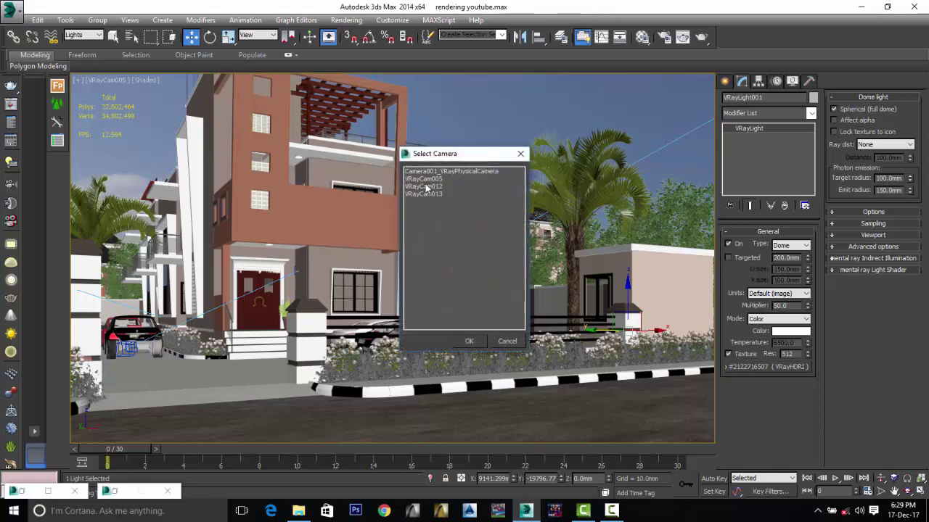
double_click(431, 172)
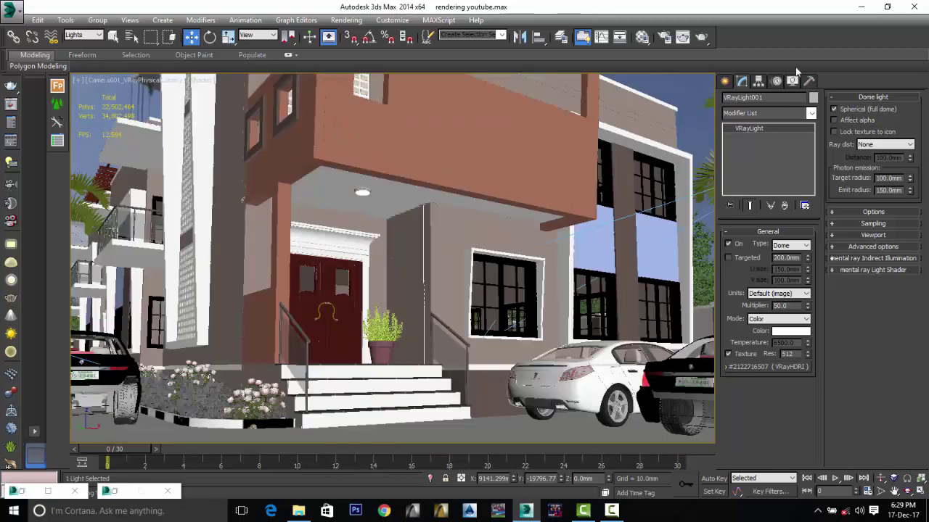
click(683, 39)
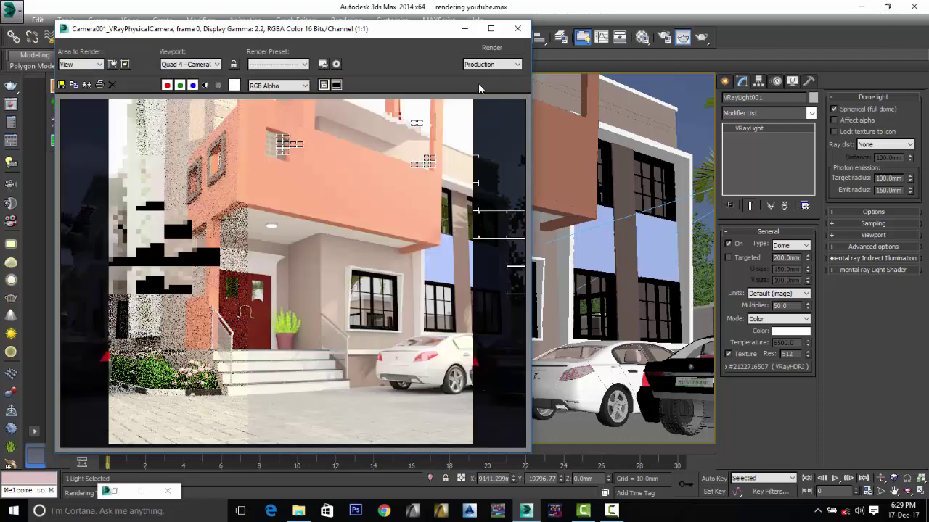
click(486, 48)
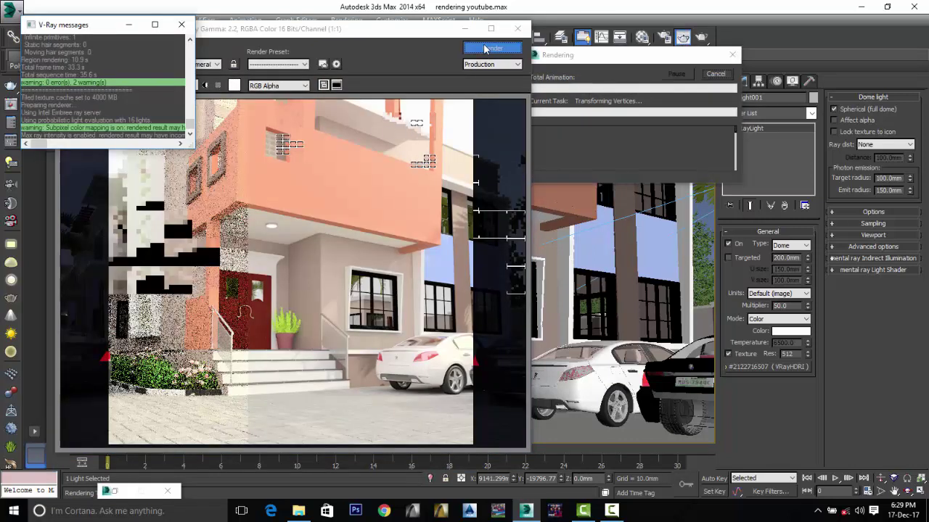
click(719, 77)
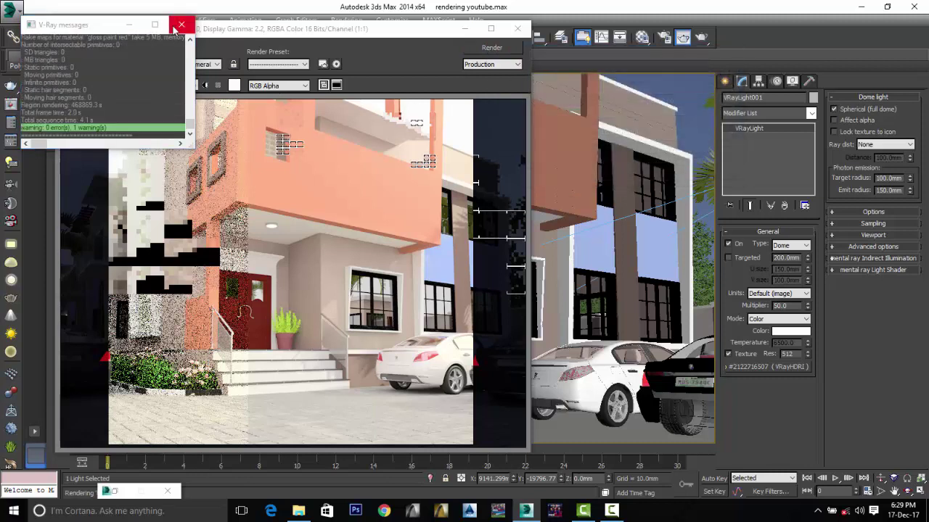
click(211, 42)
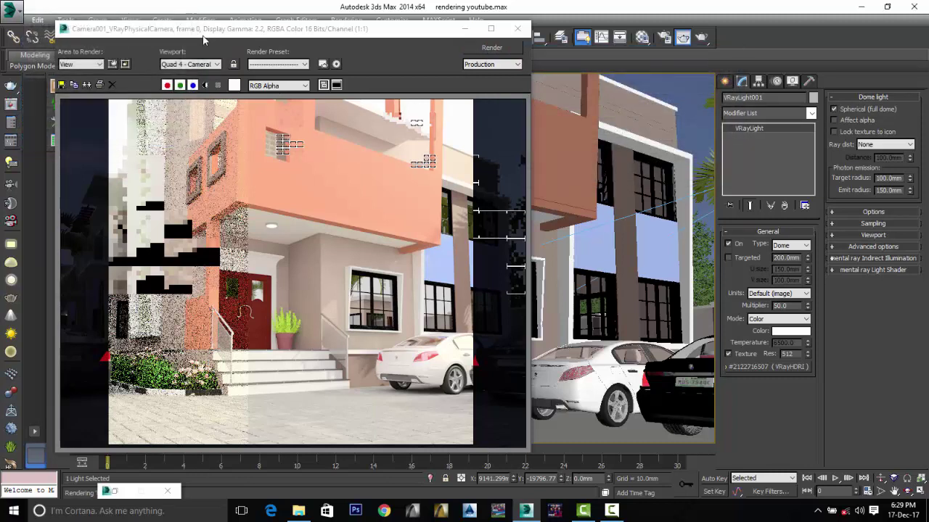
Set Area to Render to Region, fit the box over the entrance's left side, and render it.
click(92, 64)
click(76, 89)
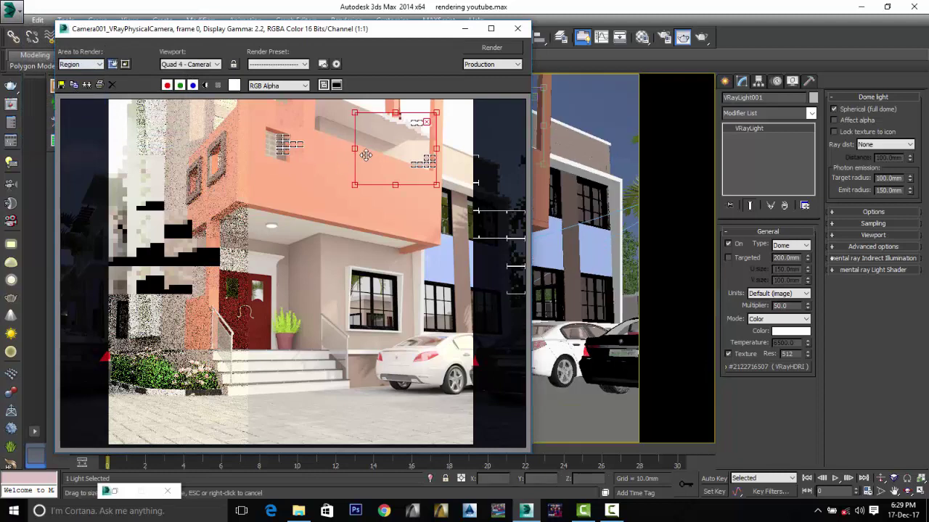
drag(383, 131, 118, 119)
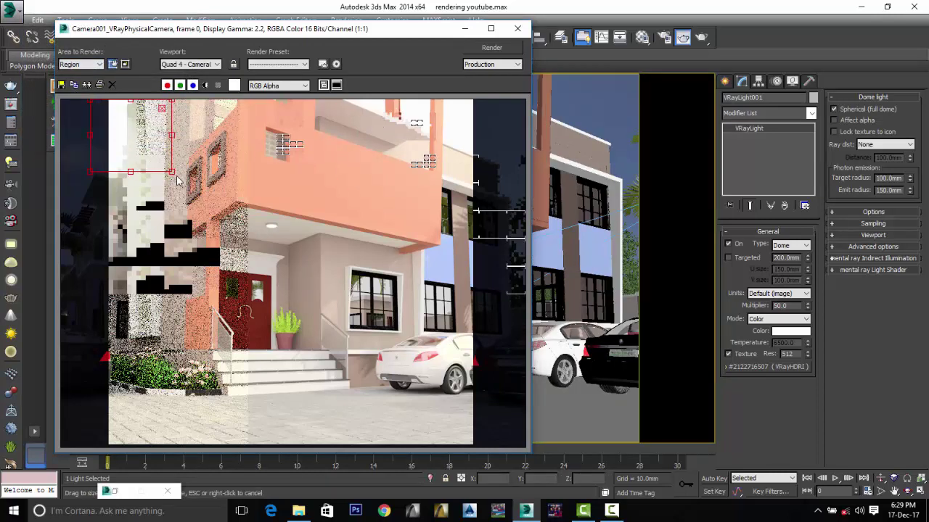
drag(172, 172, 301, 445)
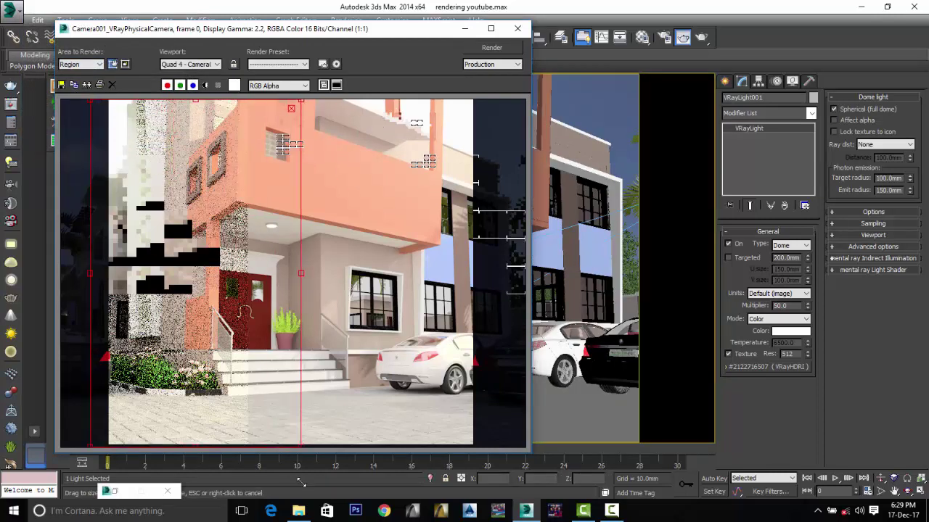
drag(90, 275, 71, 275)
click(493, 49)
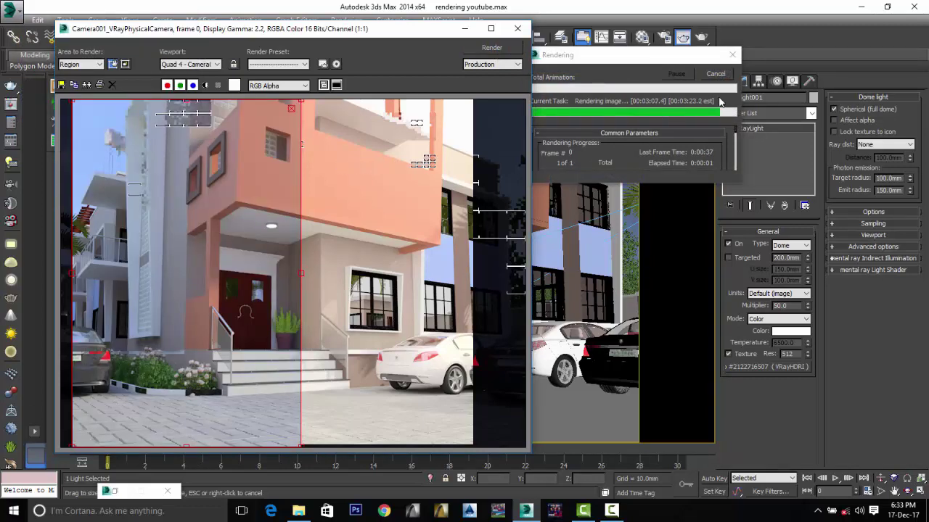
click(722, 74)
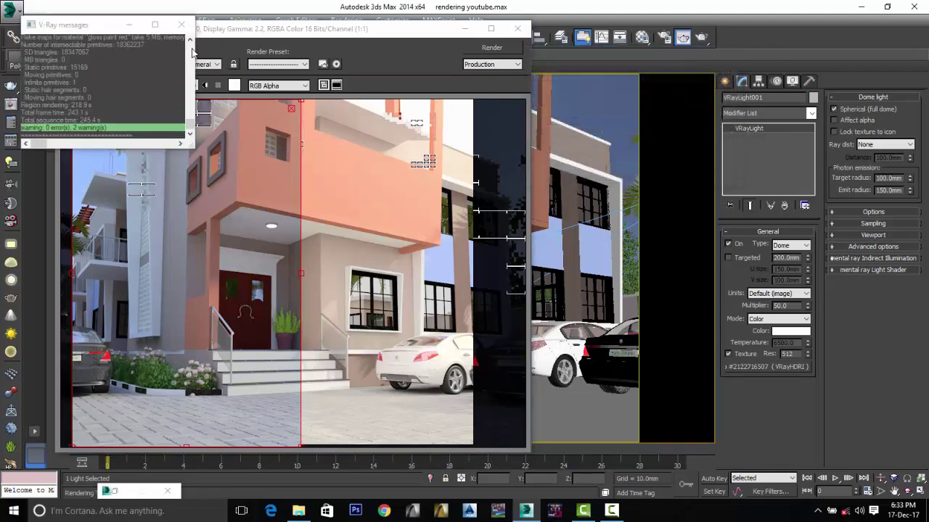
click(177, 29)
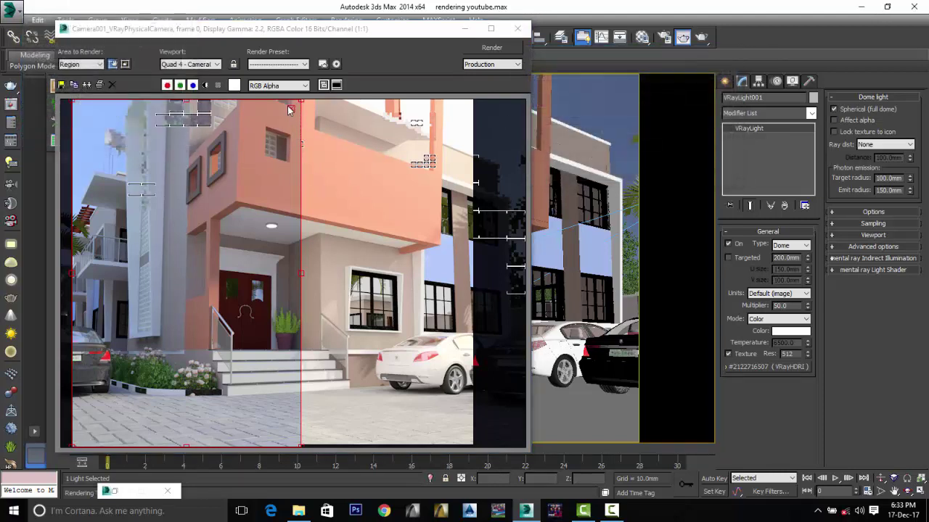
Zoom in and out of the region test render to inspect the house front, red door and white car.
click(292, 111)
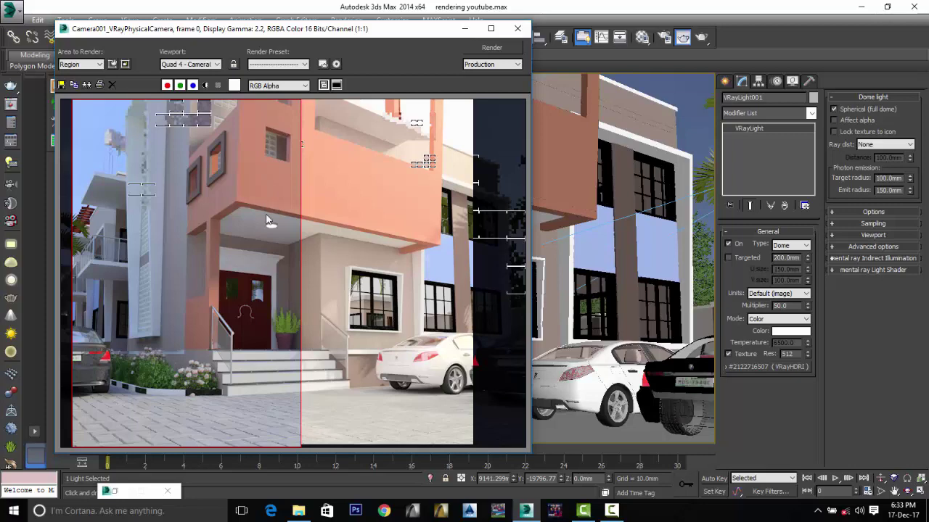
scroll(201, 317, up, 1)
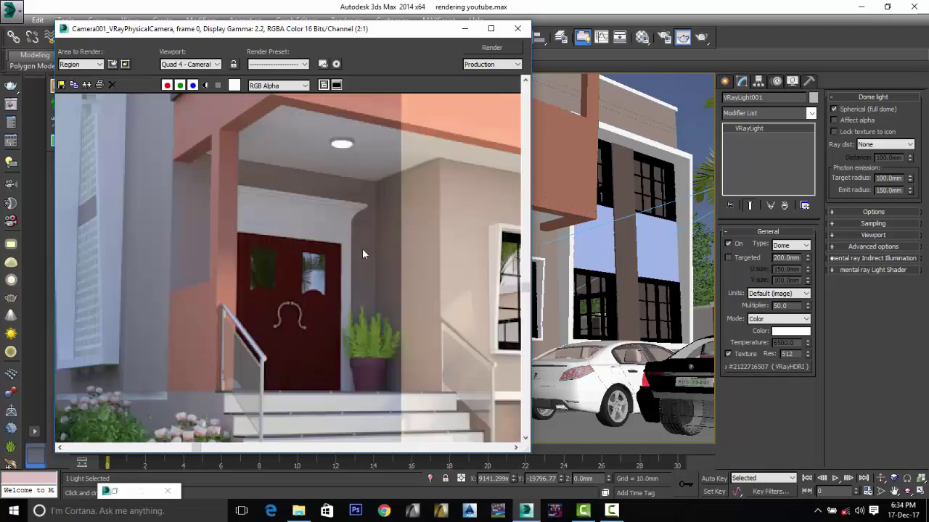
scroll(362, 248, down, 1)
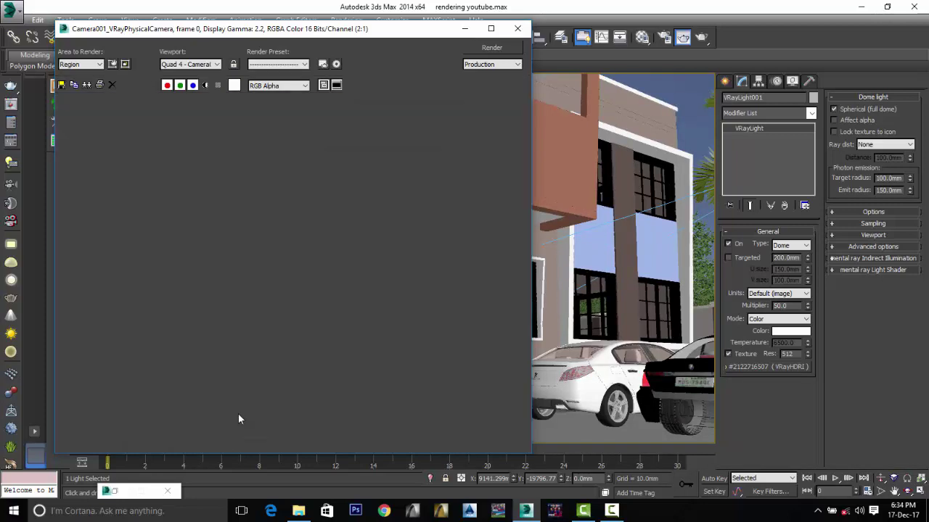
scroll(303, 381, down, 1)
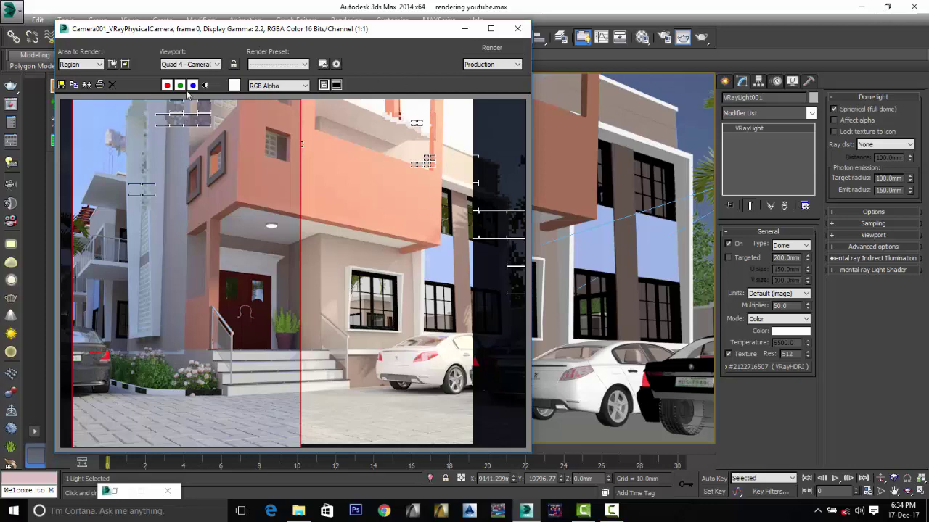
Switch off VRaySun001 in the V-Ray Light Lister so only the VRayLight001 dome remains.
click(11, 164)
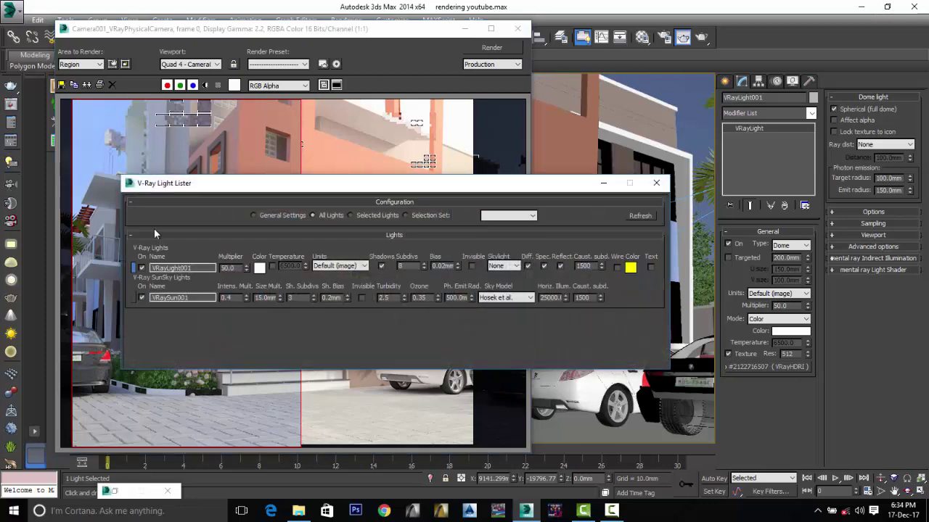
click(141, 298)
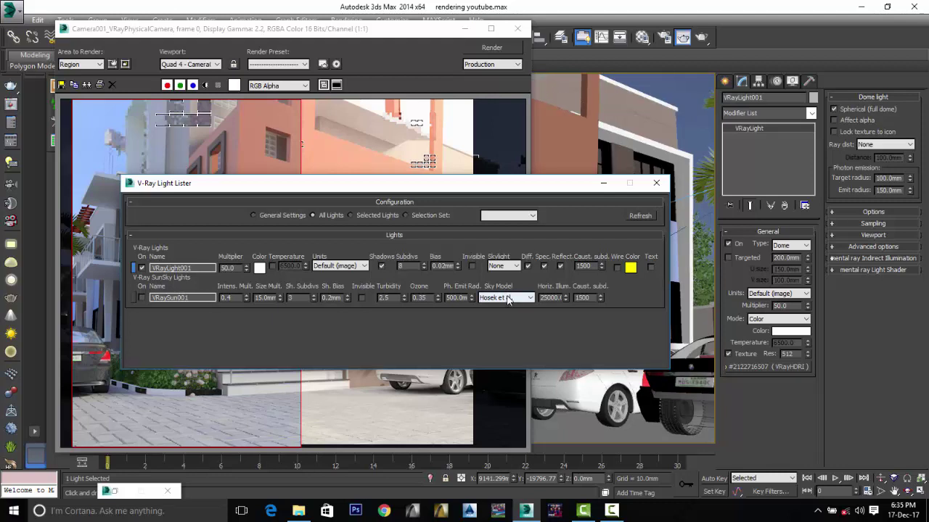
click(657, 185)
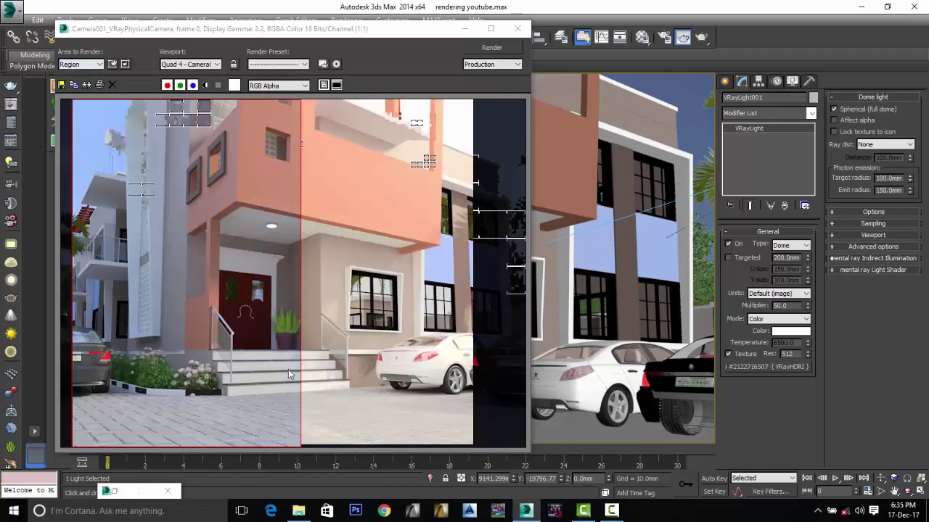
Reframe the render region from the balcony underside to the ground, then render it.
click(80, 64)
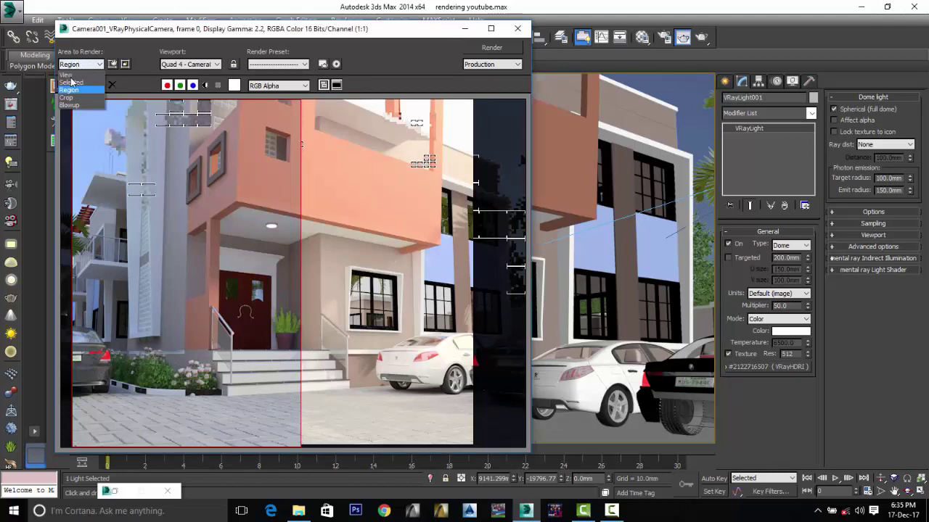
click(72, 77)
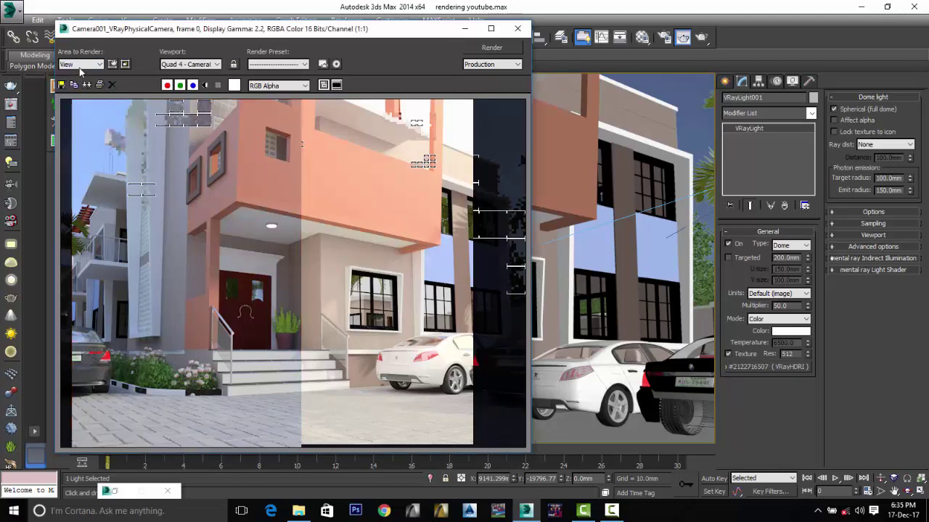
click(77, 64)
click(70, 90)
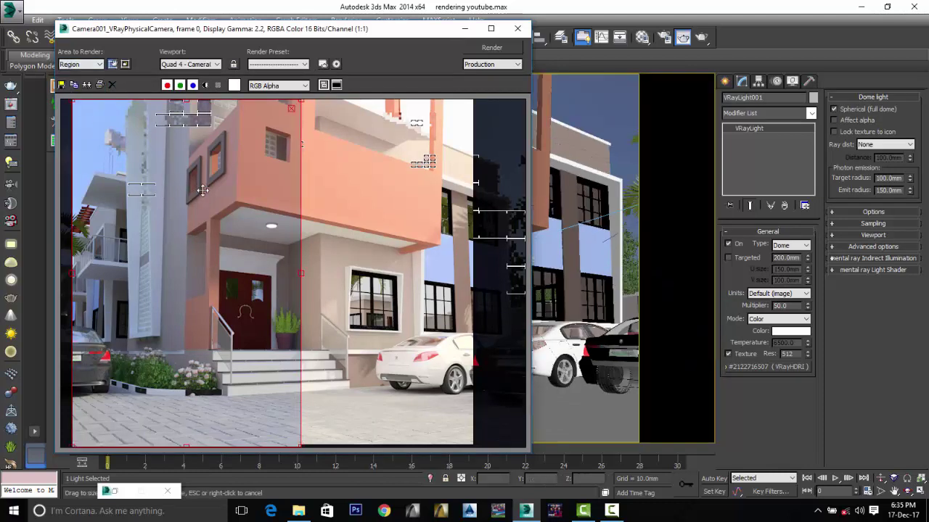
drag(303, 273, 485, 274)
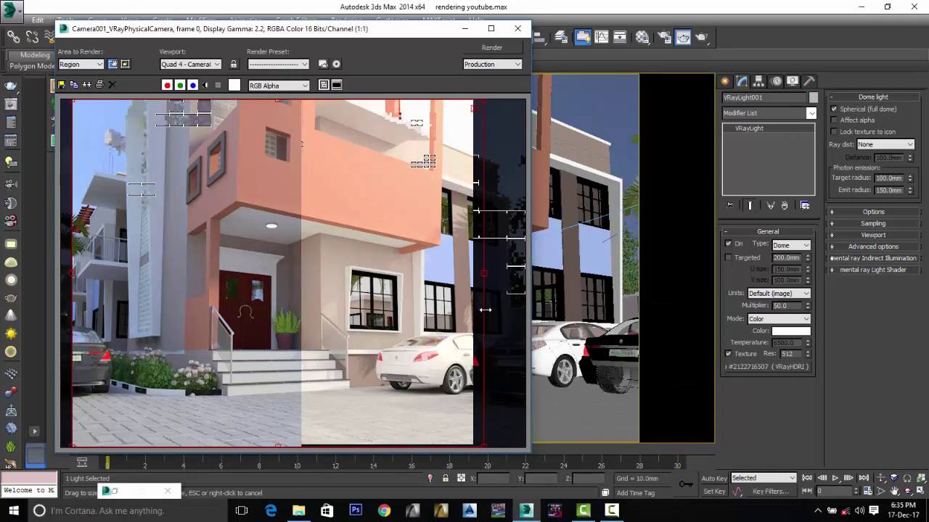
drag(296, 100, 295, 242)
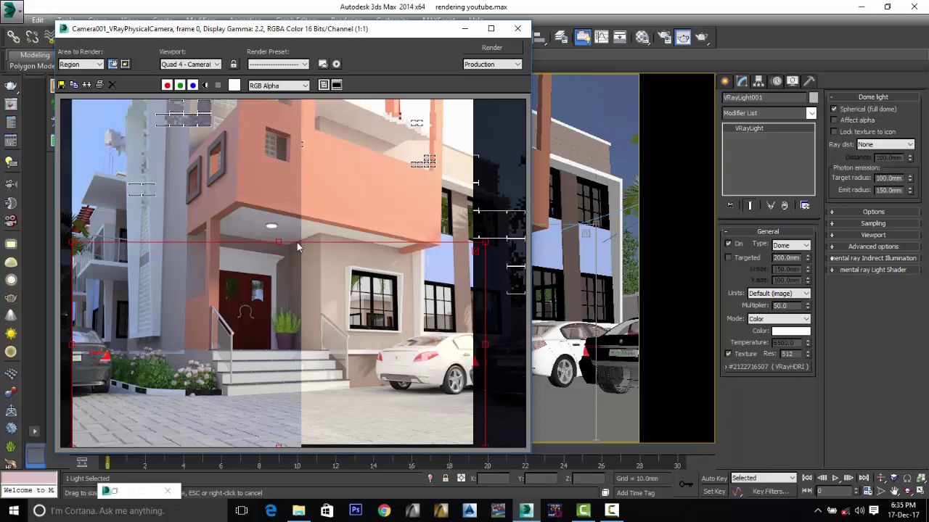
click(493, 48)
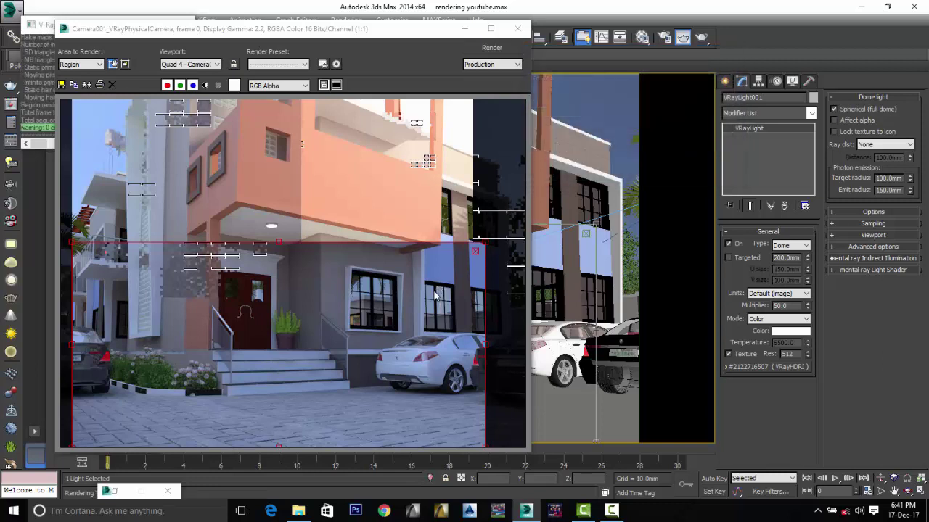
Zoom in and out of the sunless region render to inspect the car and entrance facade.
click(475, 253)
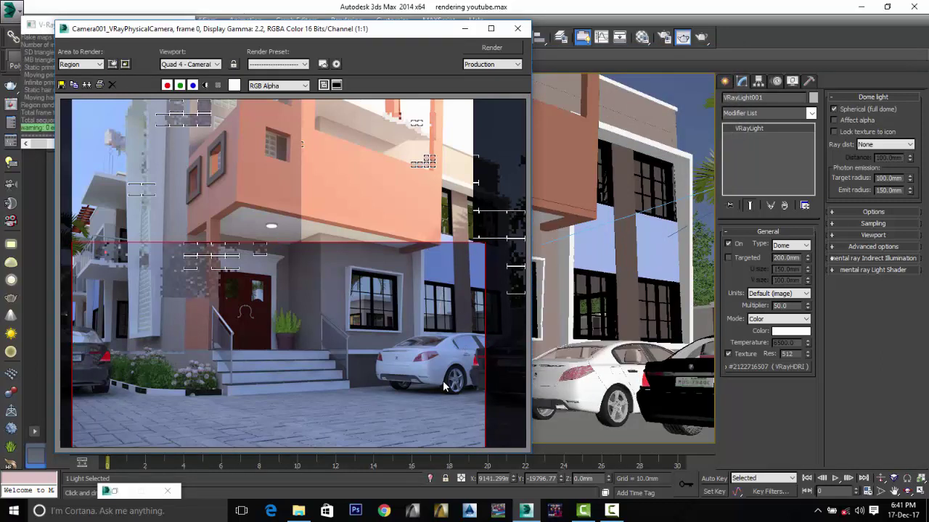
scroll(350, 397, up, 1)
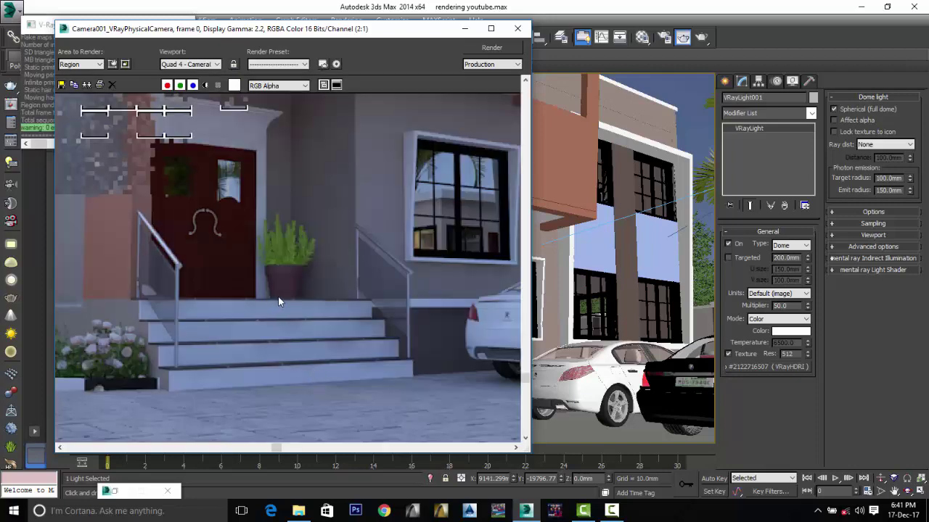
scroll(278, 296, down, 1)
scroll(428, 392, up, 1)
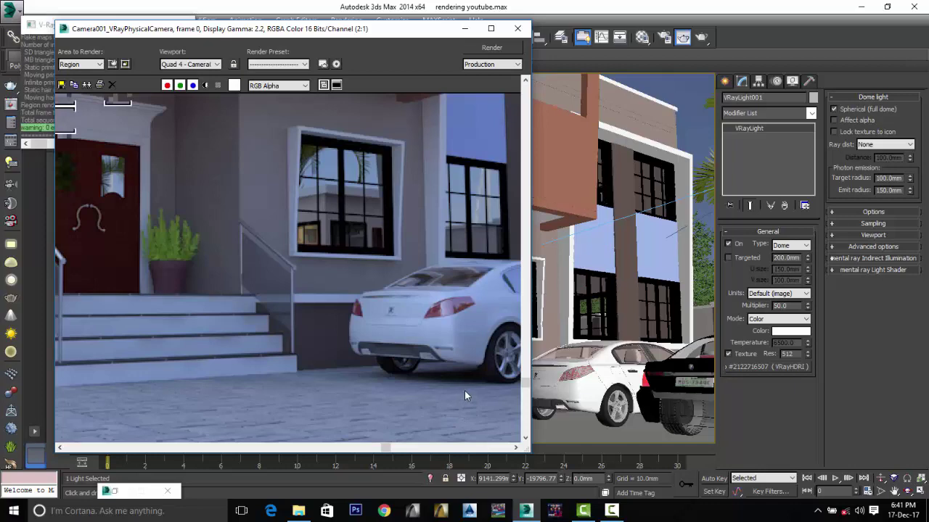
scroll(449, 370, down, 1)
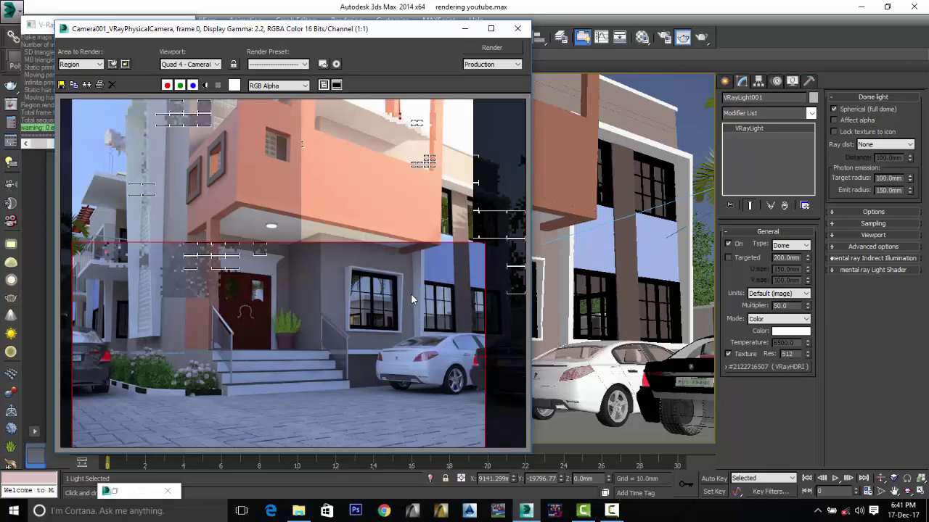
scroll(423, 270, up, 1)
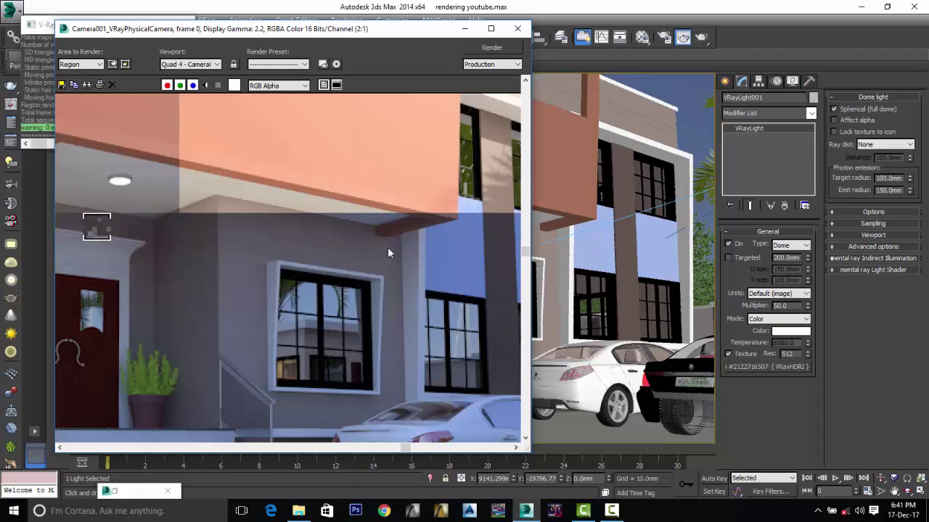
scroll(432, 264, down, 1)
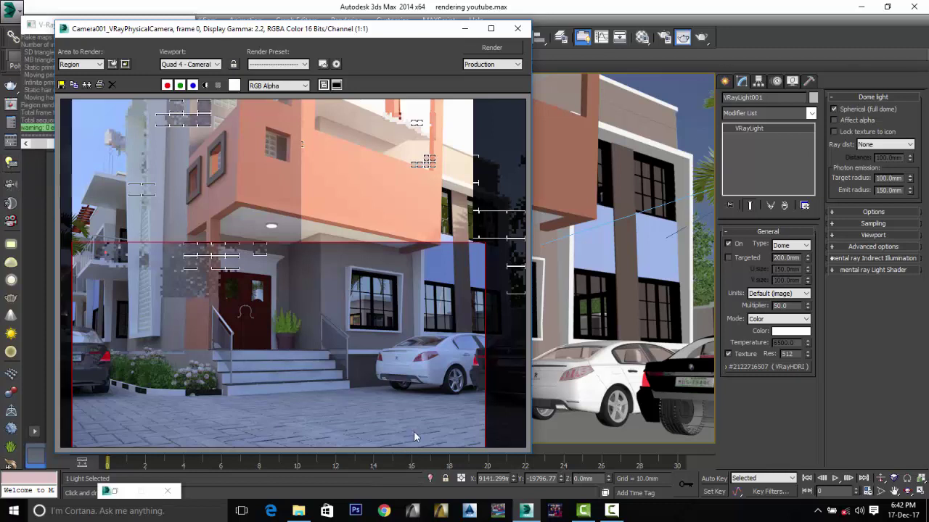
scroll(463, 409, up, 2)
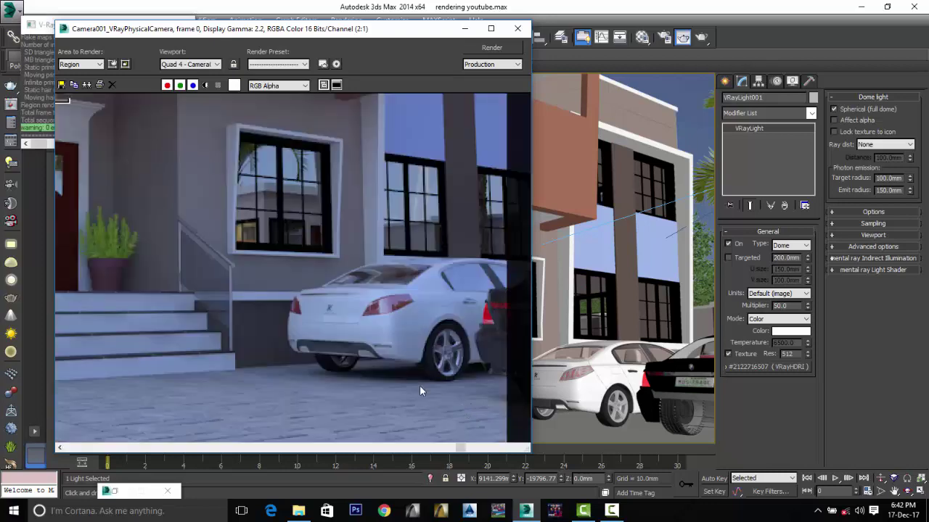
scroll(406, 359, down, 1)
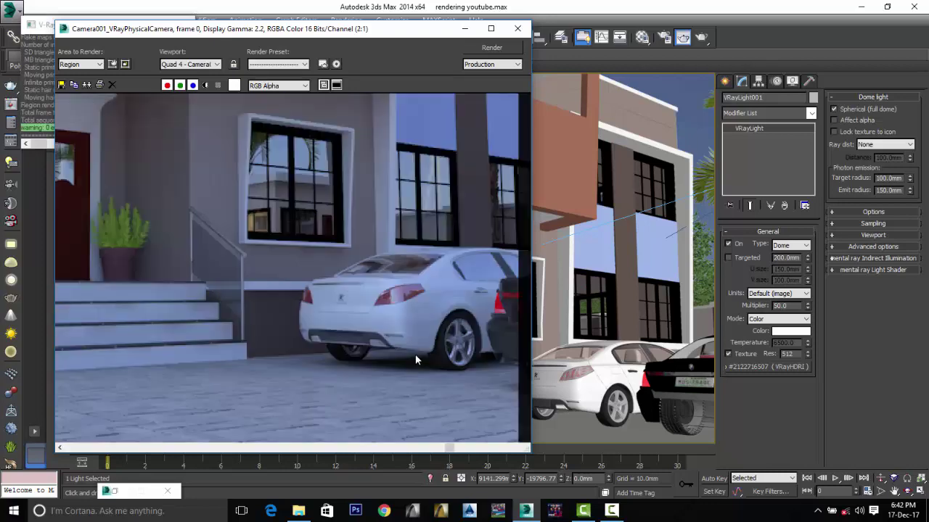
Turn VRaySun001 back on in the V-Ray Light Lister.
key(shift+q)
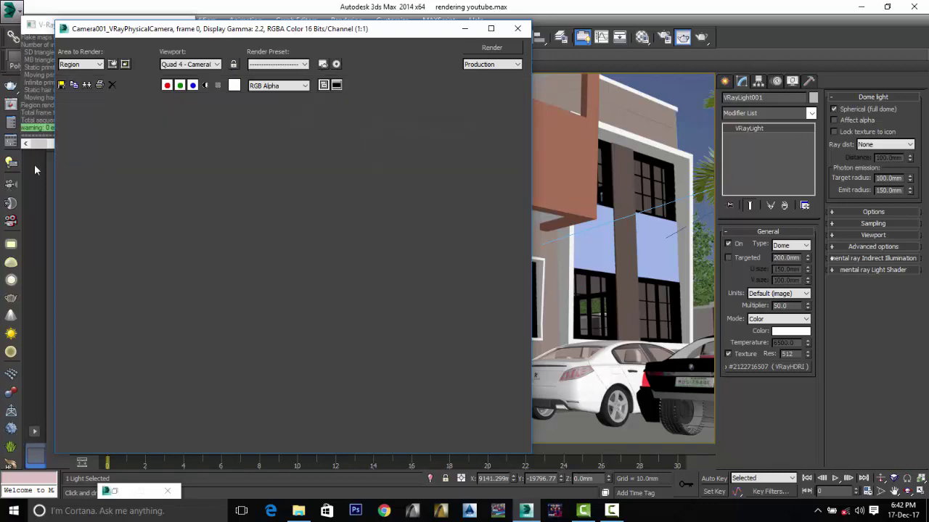
click(8, 163)
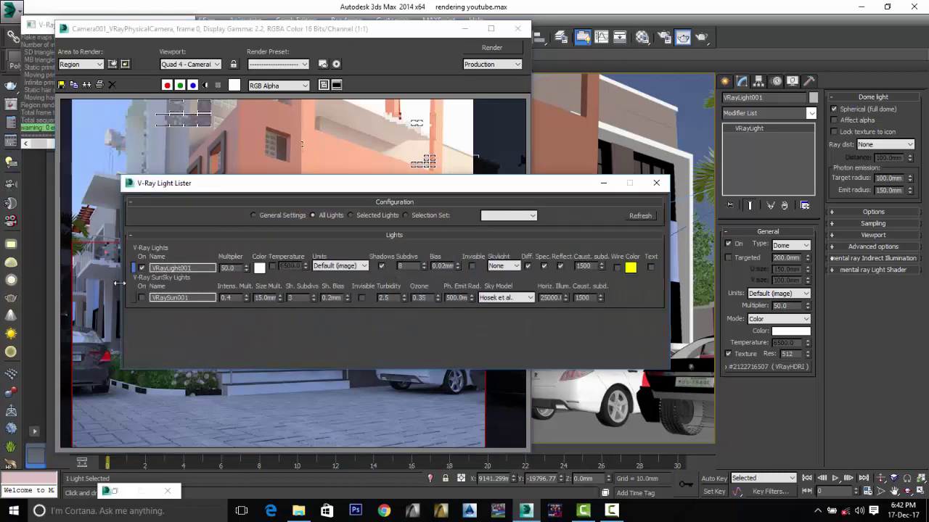
click(141, 298)
click(656, 183)
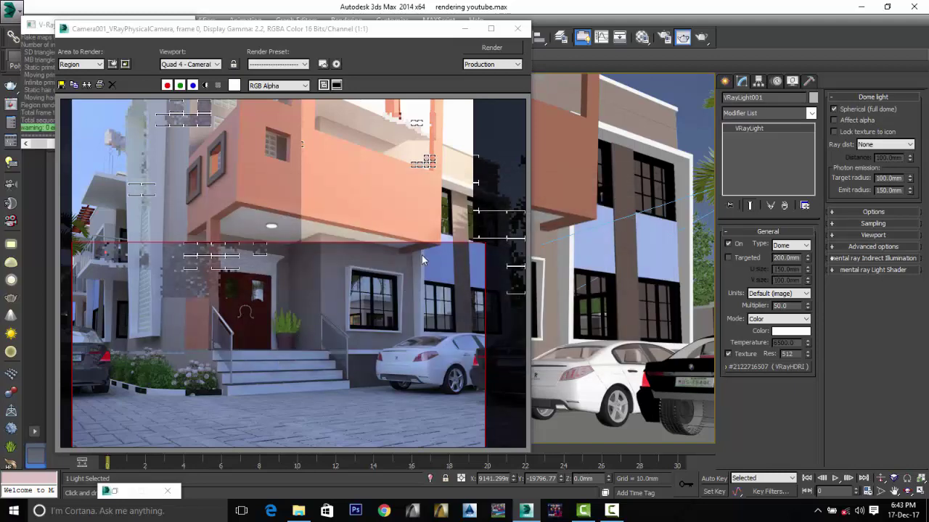
Set Area to Render to View and open the saved final render 1.jpg.
click(80, 65)
click(66, 75)
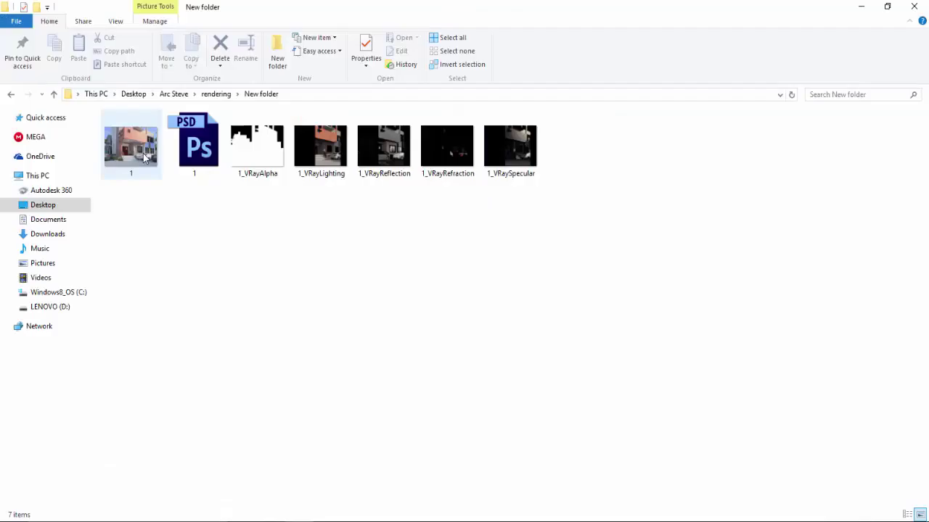
double_click(143, 153)
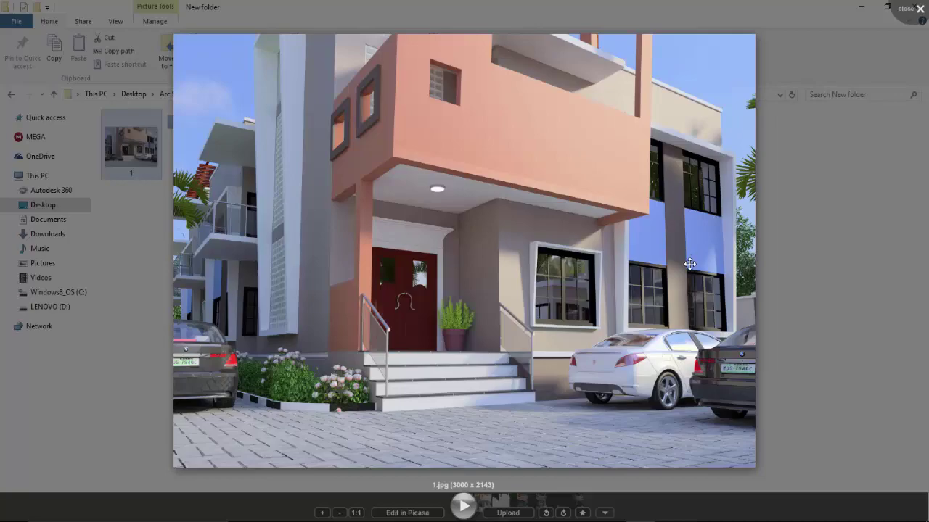
Preview the 1_VRayLighting element pass, then select 1_VRayReflection in the render folder.
key(Escape)
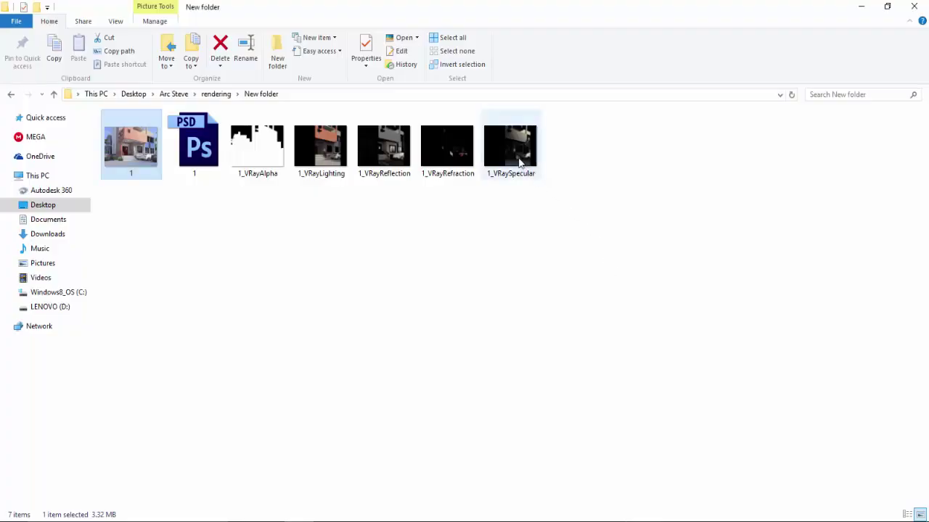
double_click(328, 161)
key(Escape)
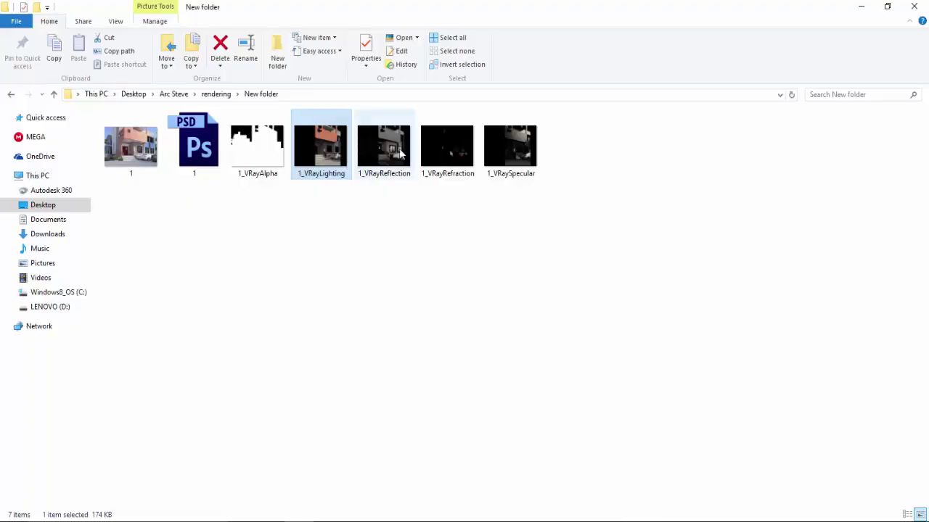
click(383, 158)
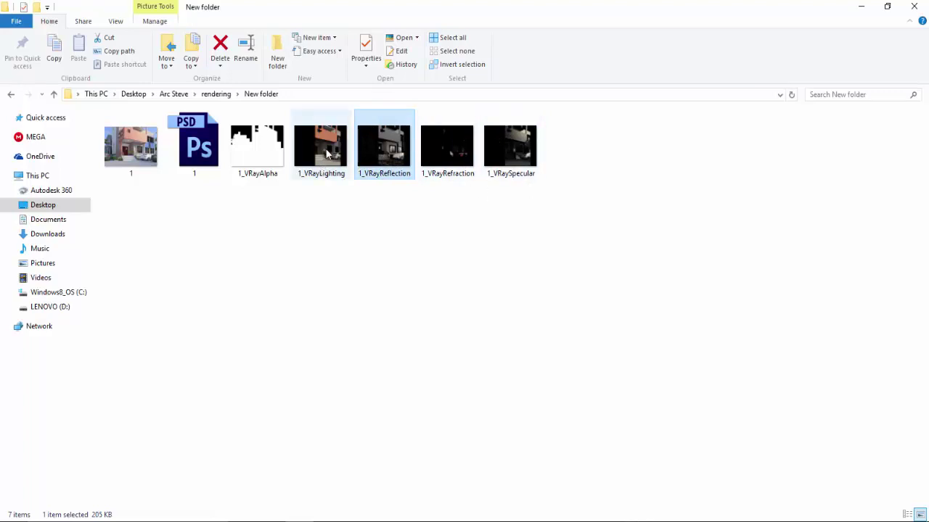
mouse_move(325, 153)
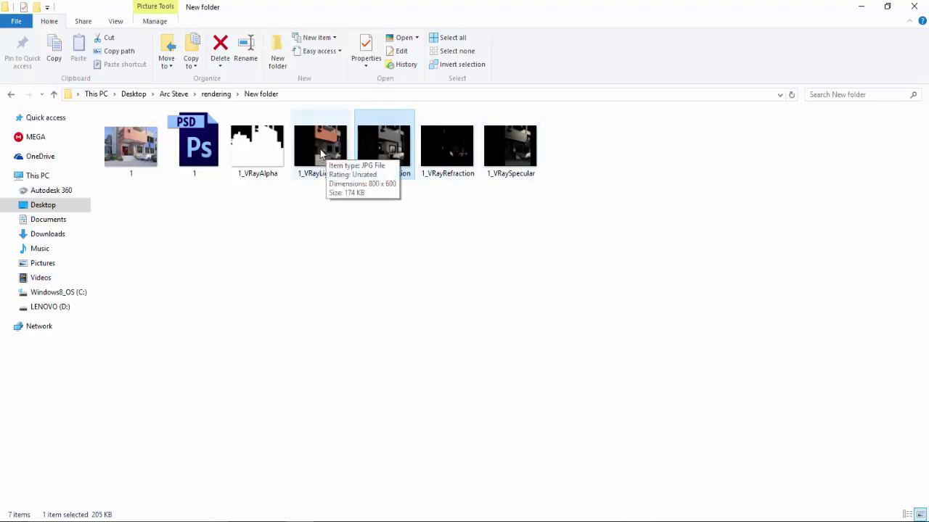